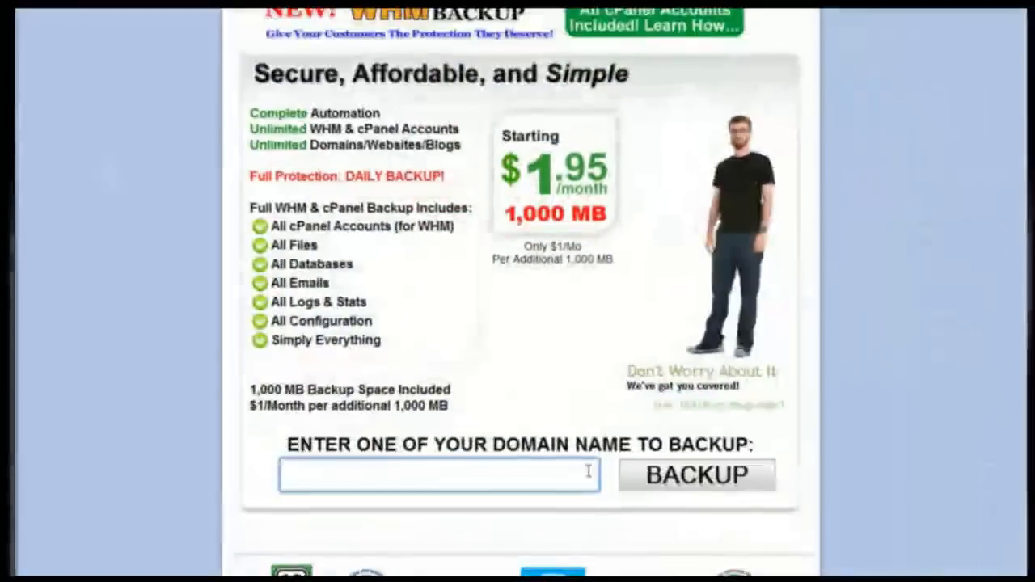
Enter SITEAUTOBACKUP.COM as the domain name to back up and submit the backup form
{"action": "type", "text": "SITEAUTOBACKUP.C"}
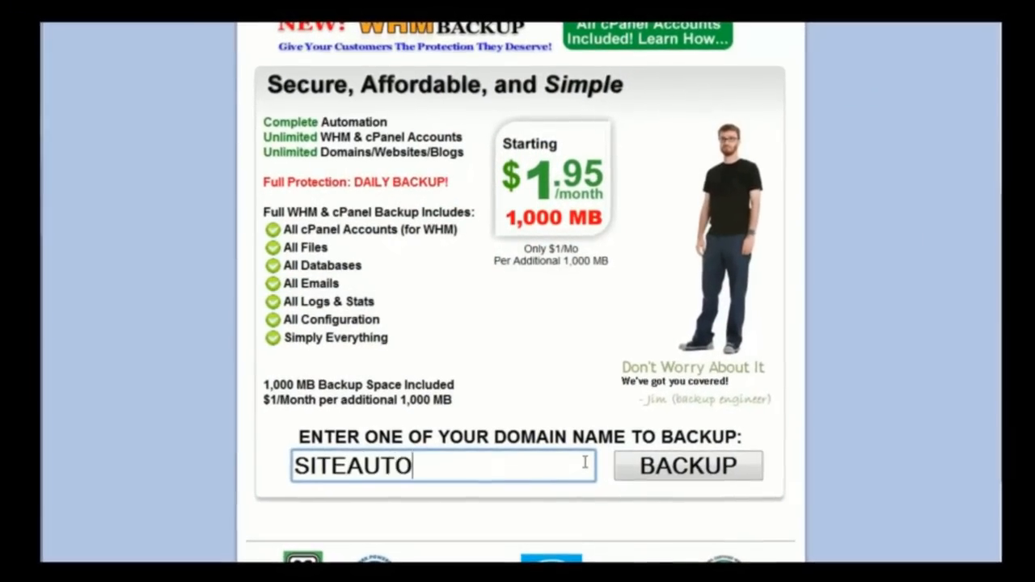
{"action": "type", "text": "OM"}
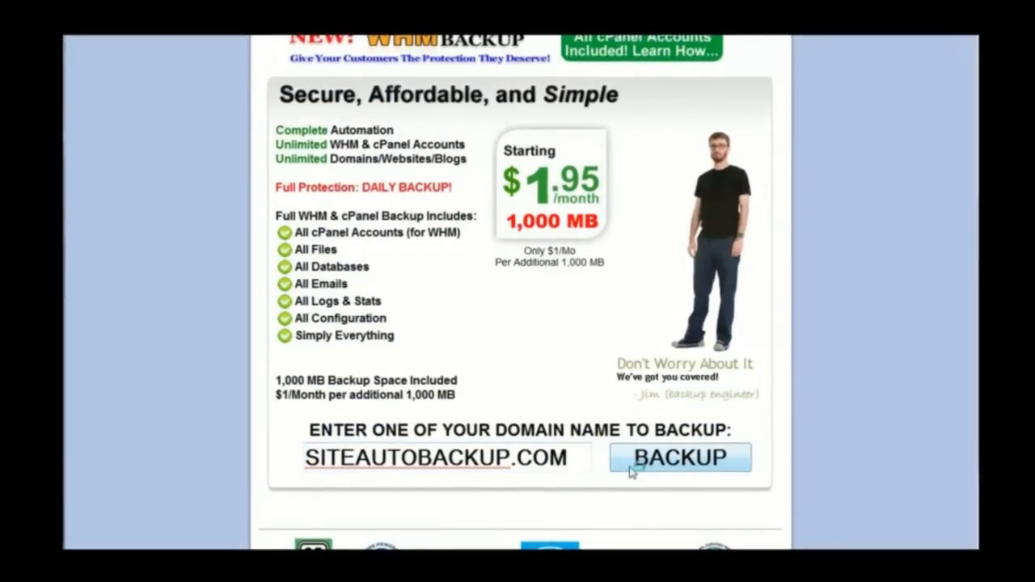
{"action": "left_click", "coordinate": [629, 467]}
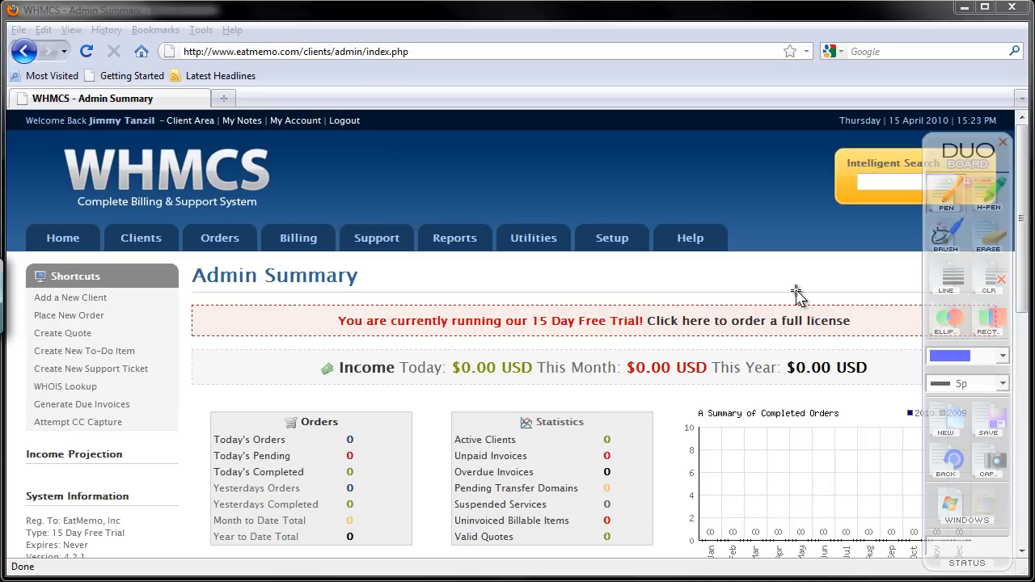
Open the WHMCS Automation Settings page from the setup options
{"action": "mouse_move", "coordinate": [603, 243]}
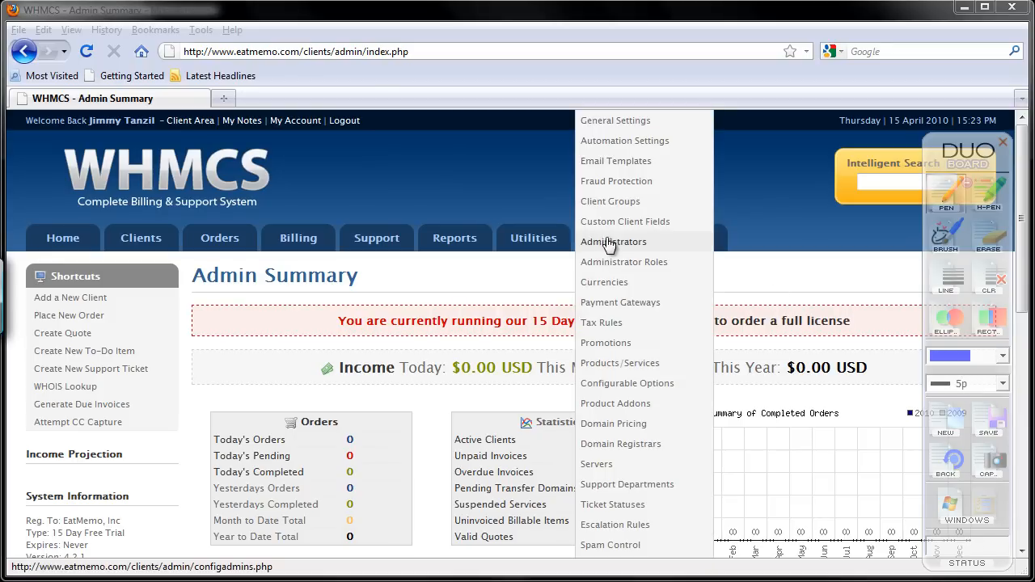
{"action": "left_click", "coordinate": [651, 146]}
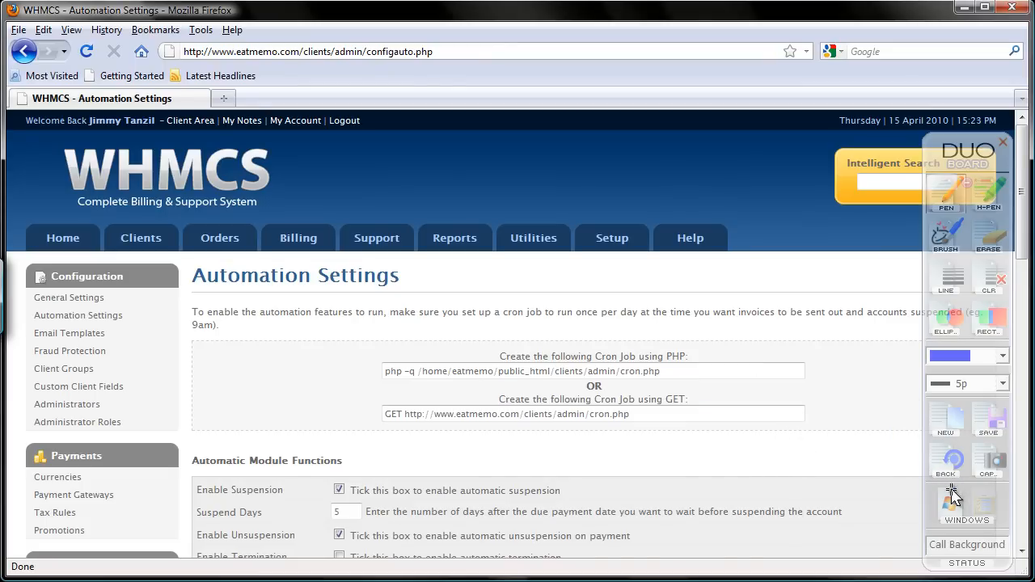
Frame both cron job commands with a blue rectangle and the PHP command with a green one, clear the annotations and leave drawing mode
{"action": "left_click", "coordinate": [946, 419]}
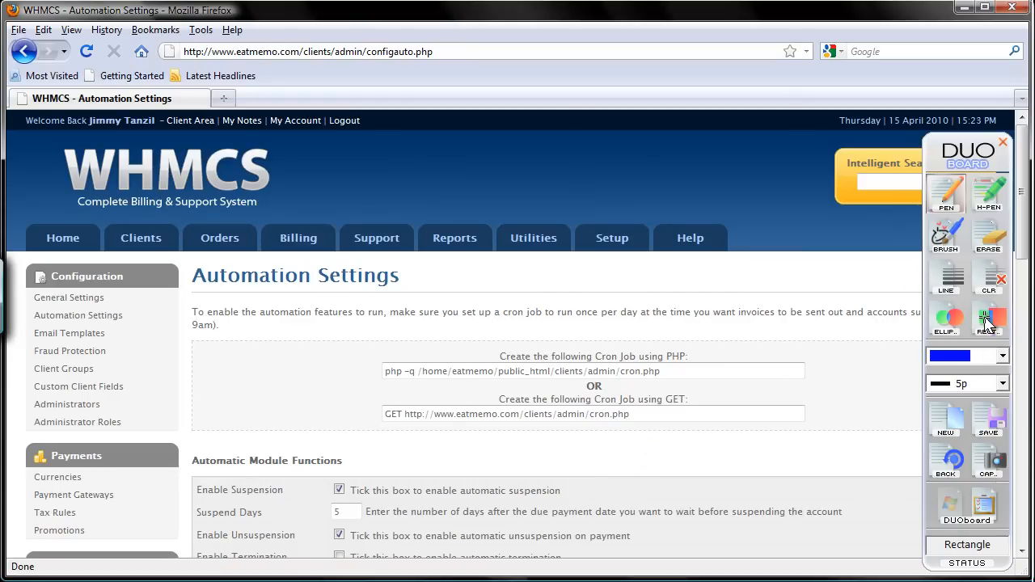
{"action": "left_click", "coordinate": [987, 318]}
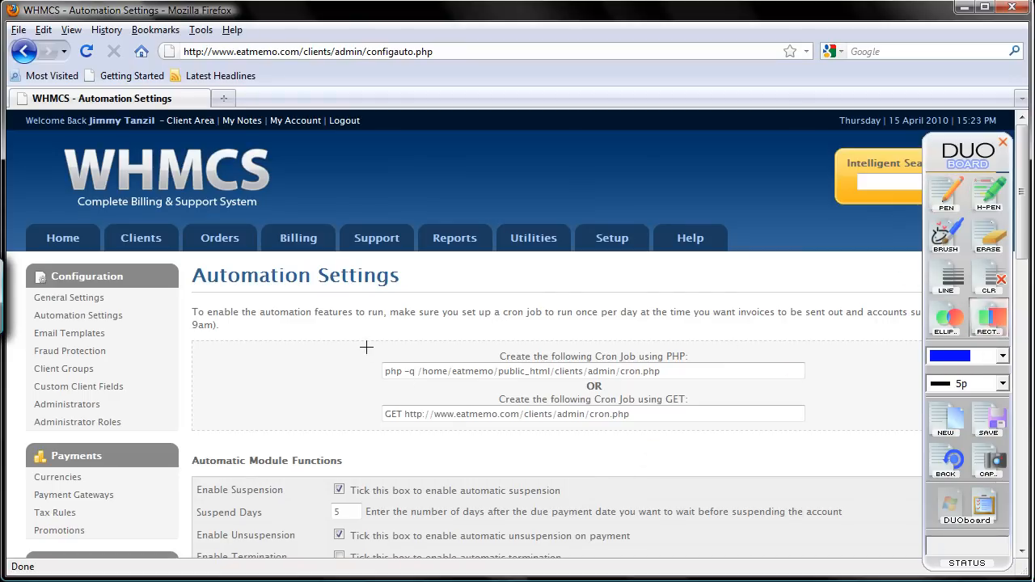
{"action": "left_click_drag", "start_coordinate": [383, 433], "coordinate": [824, 451]}
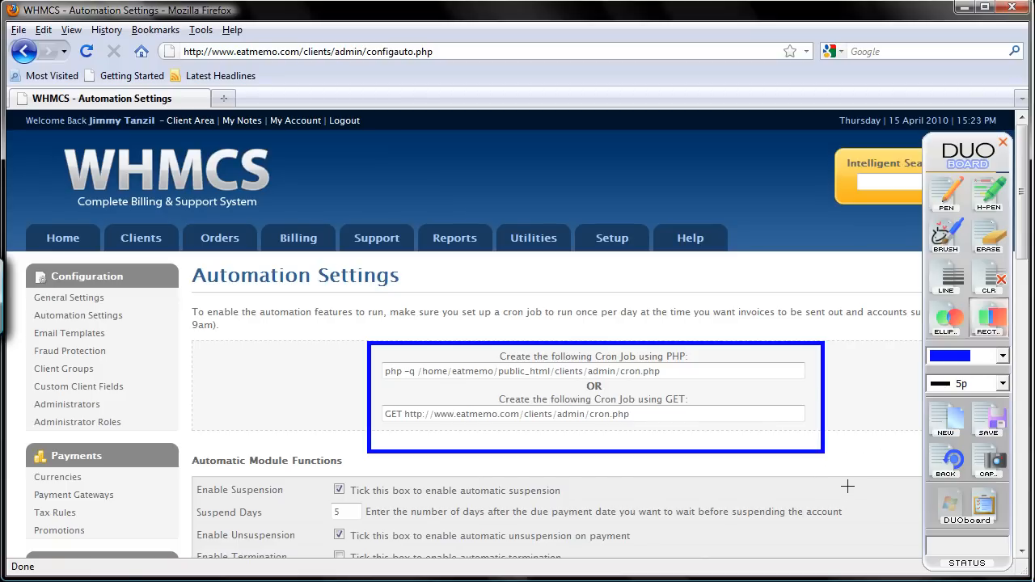
{"action": "left_click", "coordinate": [982, 360]}
{"action": "left_click", "coordinate": [983, 370]}
{"action": "left_click", "coordinate": [982, 356]}
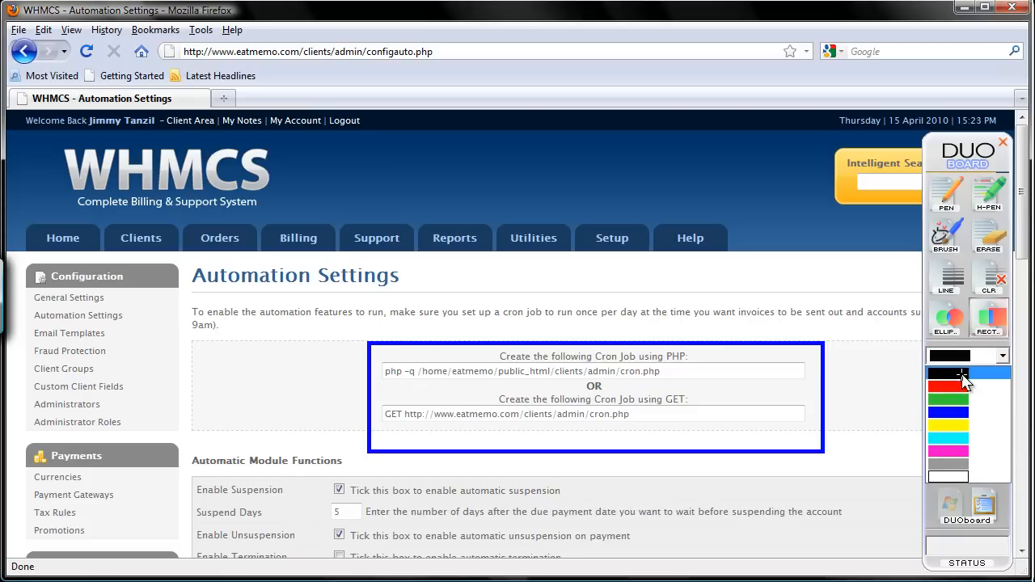
{"action": "left_click", "coordinate": [960, 400]}
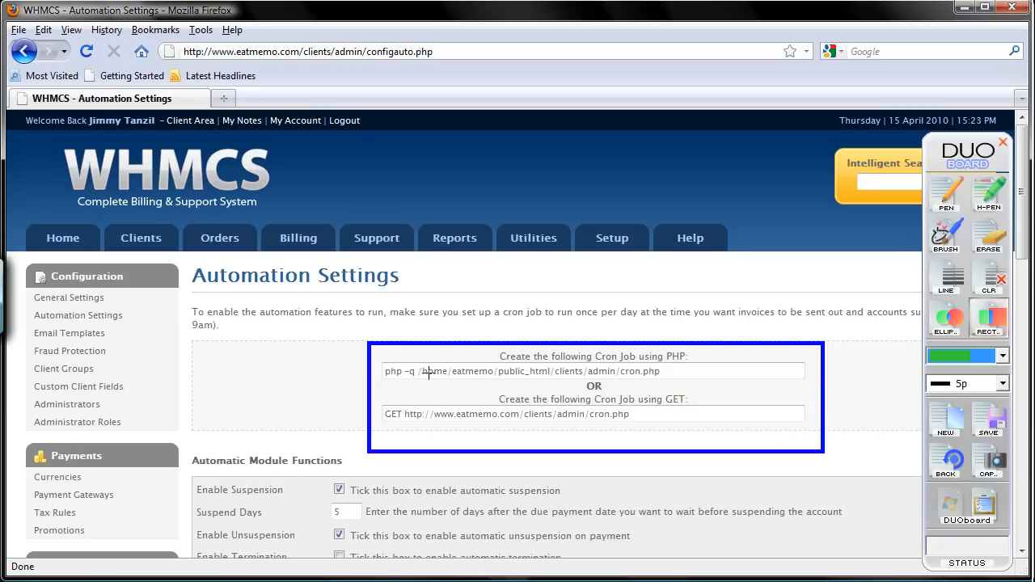
{"action": "left_click_drag", "start_coordinate": [387, 358], "coordinate": [678, 390]}
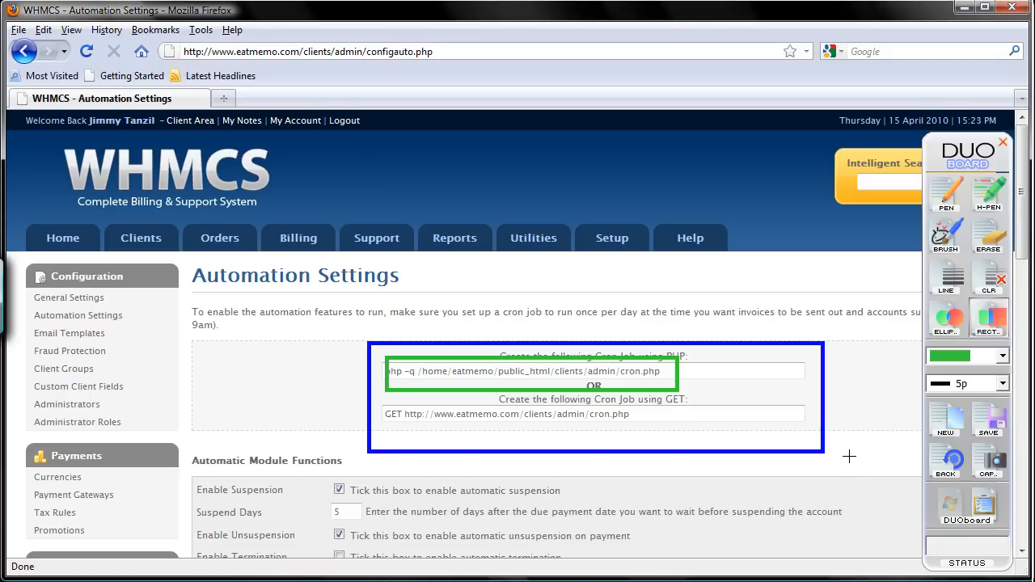
{"action": "left_click", "coordinate": [948, 437]}
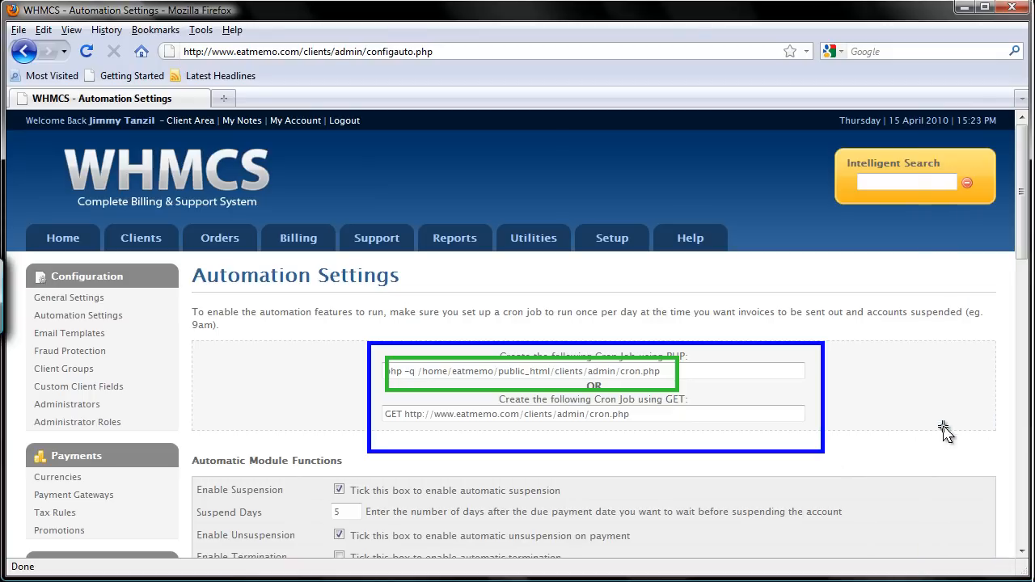
{"action": "mouse_move", "coordinate": [951, 447]}
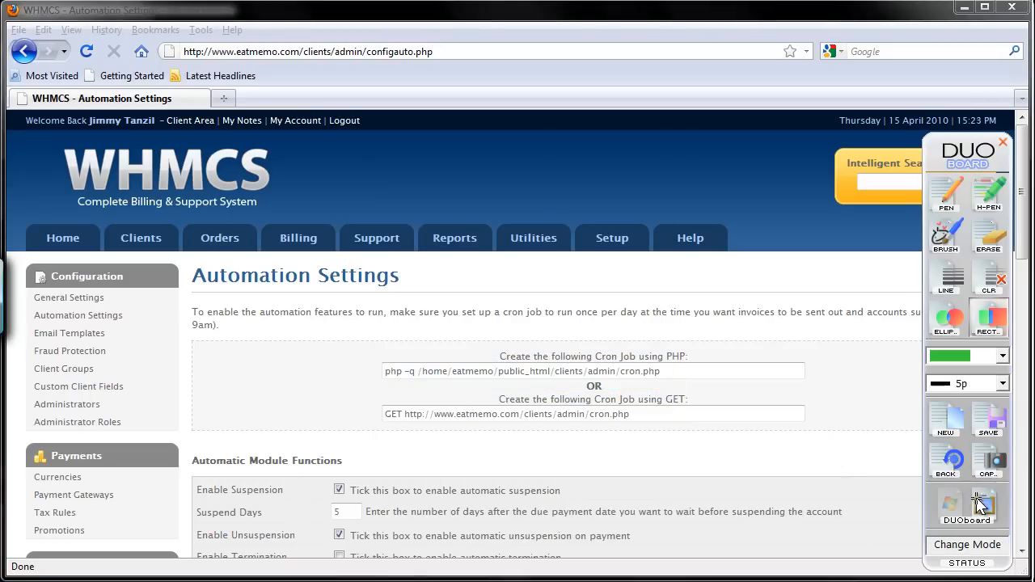
{"action": "left_click", "coordinate": [961, 510]}
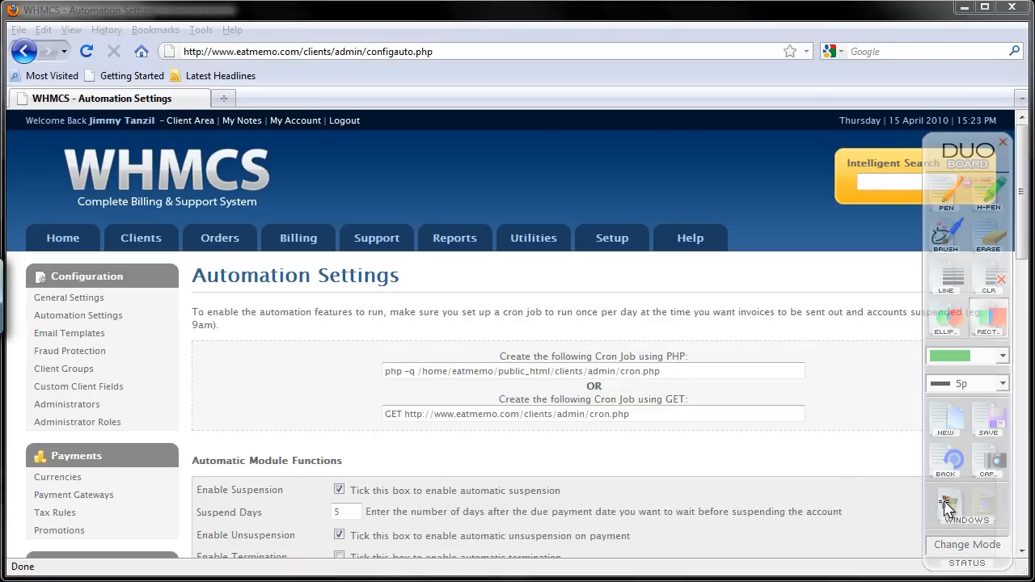
Copy the PHP cron job command "php -q /home/eatmemo/public_html/clients/admin/cron.php" to the clipboard
{"action": "left_click_drag", "start_coordinate": [670, 375], "coordinate": [396, 372]}
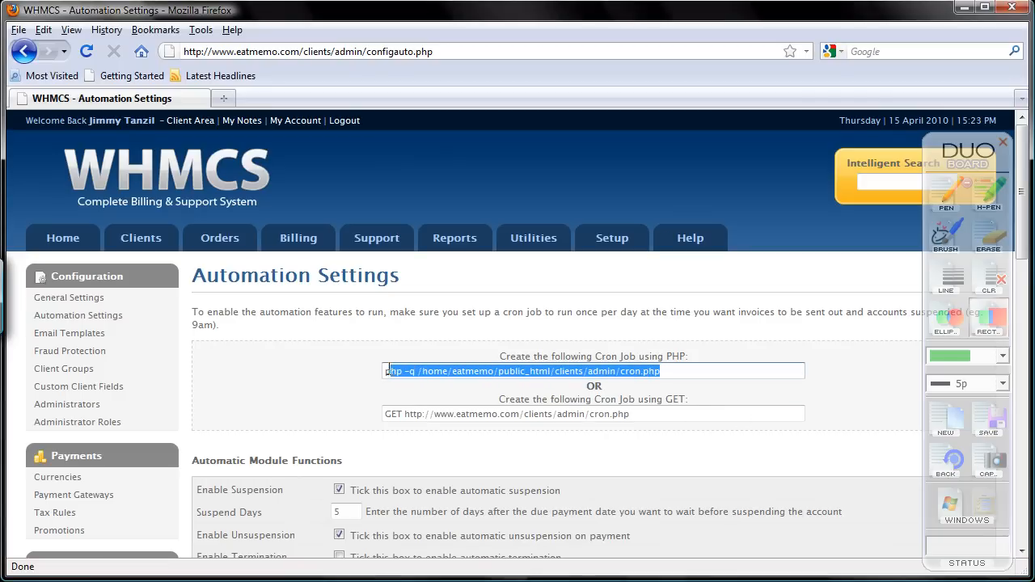
{"action": "right_click", "coordinate": [621, 369]}
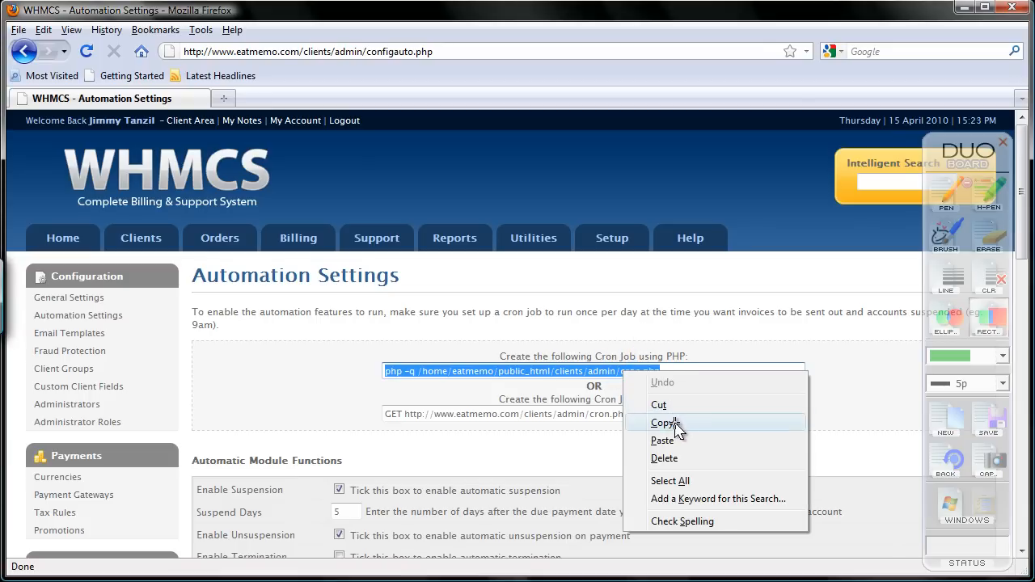
{"action": "left_click", "coordinate": [676, 424]}
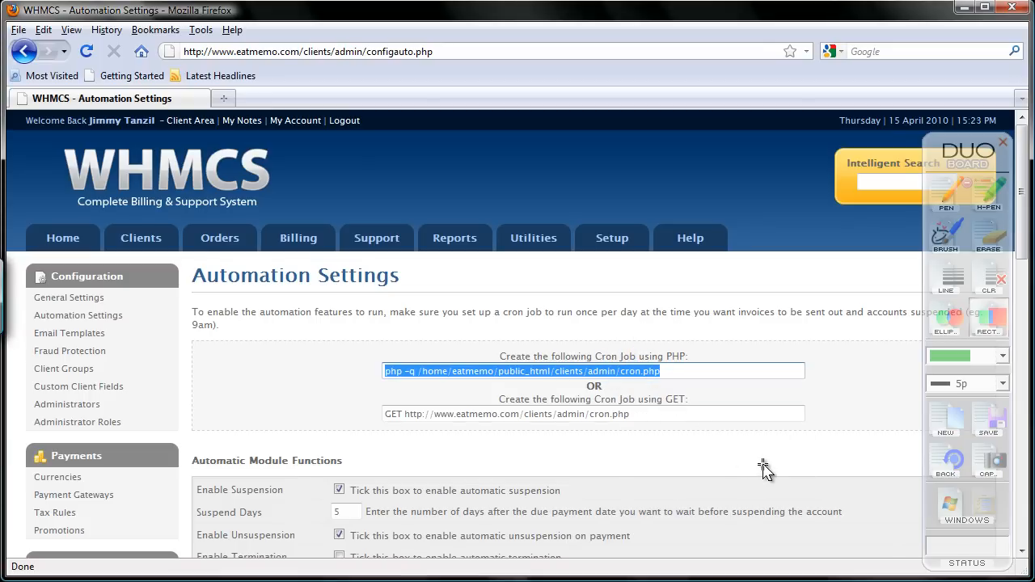
Circle "once per day" in the cron instructions with the blue pen, clear the mark and leave drawing mode
{"action": "left_click", "coordinate": [941, 419]}
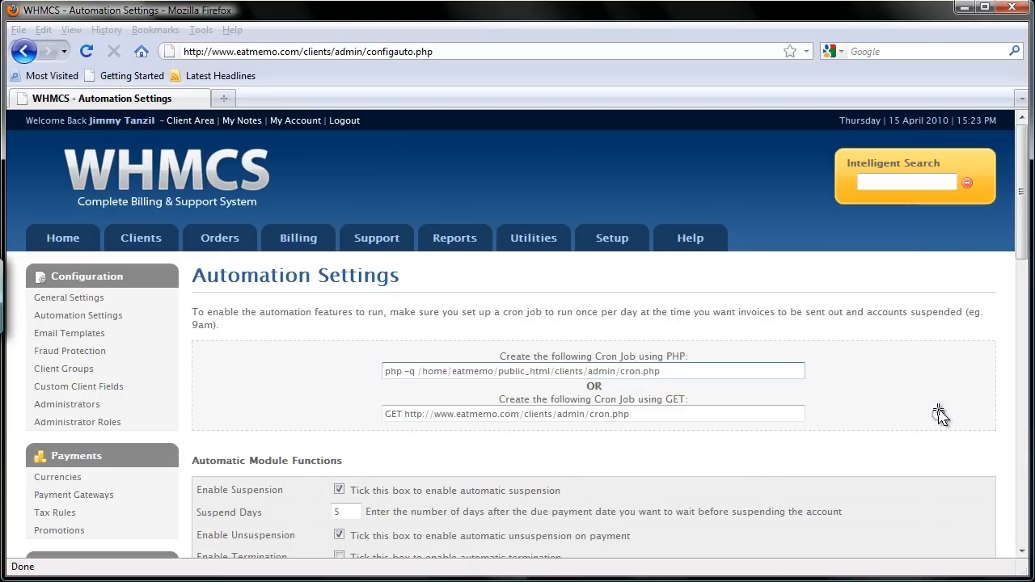
{"action": "mouse_move", "coordinate": [959, 290]}
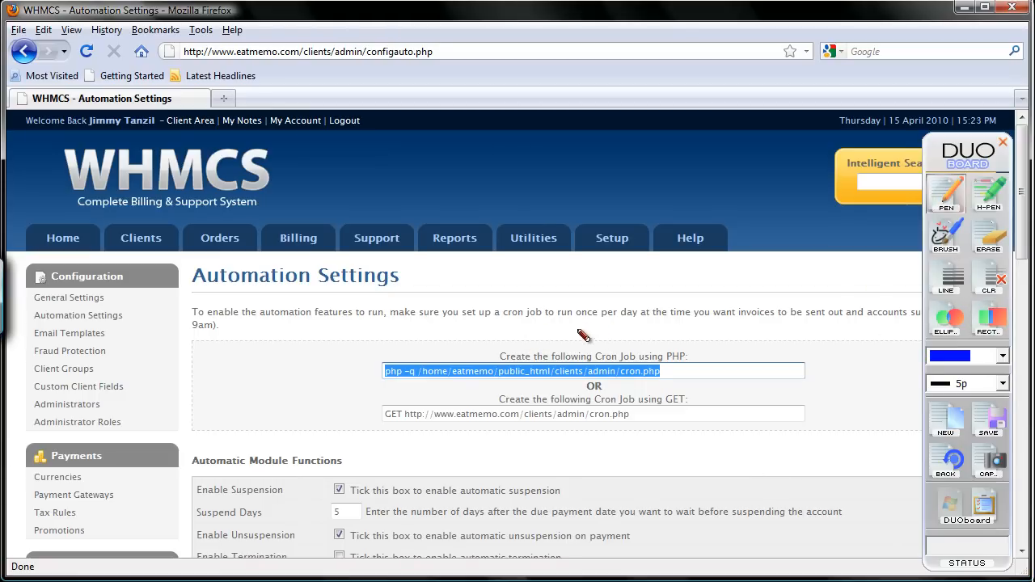
{"action": "mouse_move", "coordinate": [576, 330]}
{"action": "left_mouse_down"}
{"action": "mouse_move", "coordinate": [639, 306]}
{"action": "mouse_move", "coordinate": [574, 334]}
{"action": "left_mouse_up"}
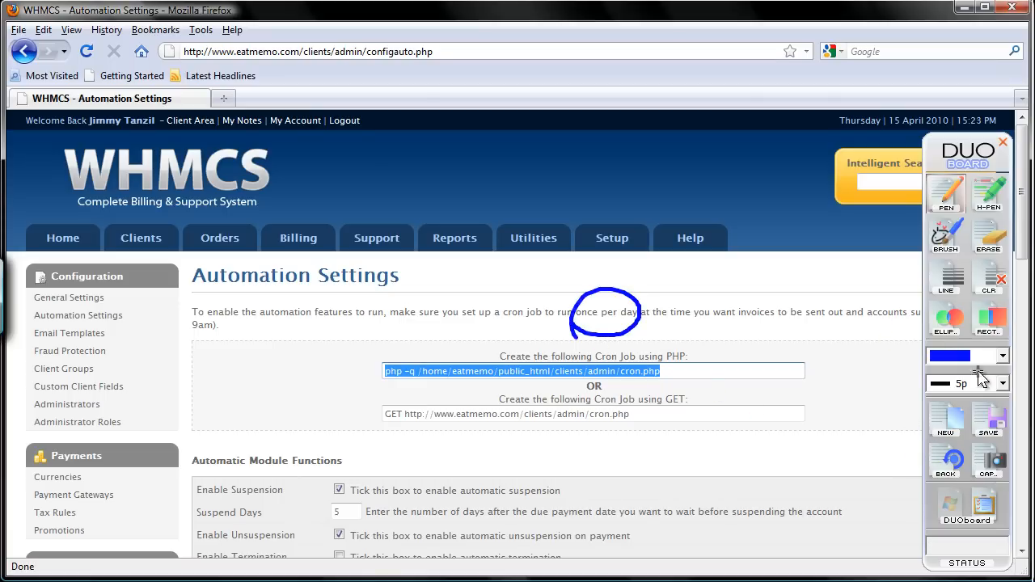
{"action": "left_click", "coordinate": [947, 430]}
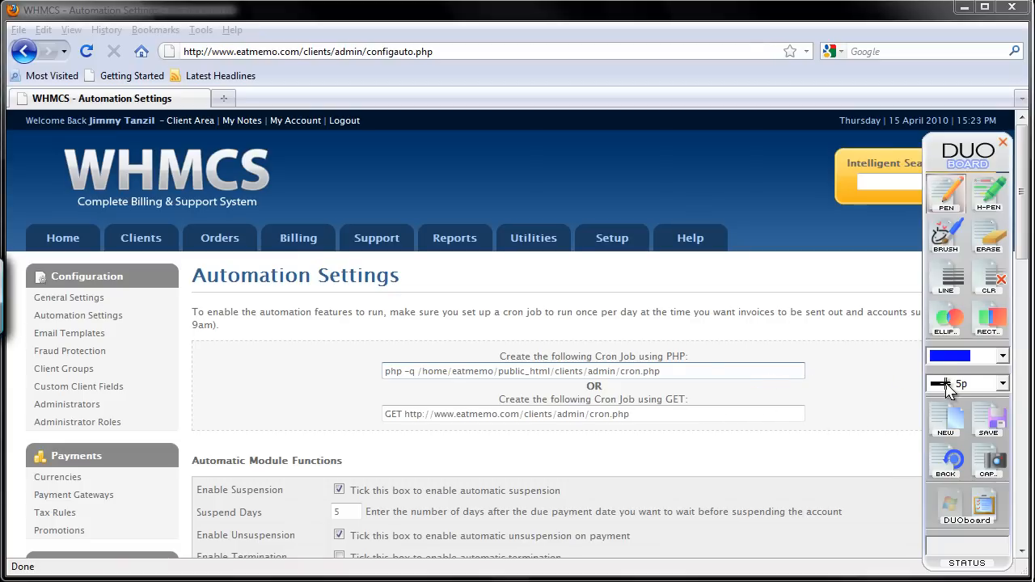
{"action": "left_click", "coordinate": [971, 490]}
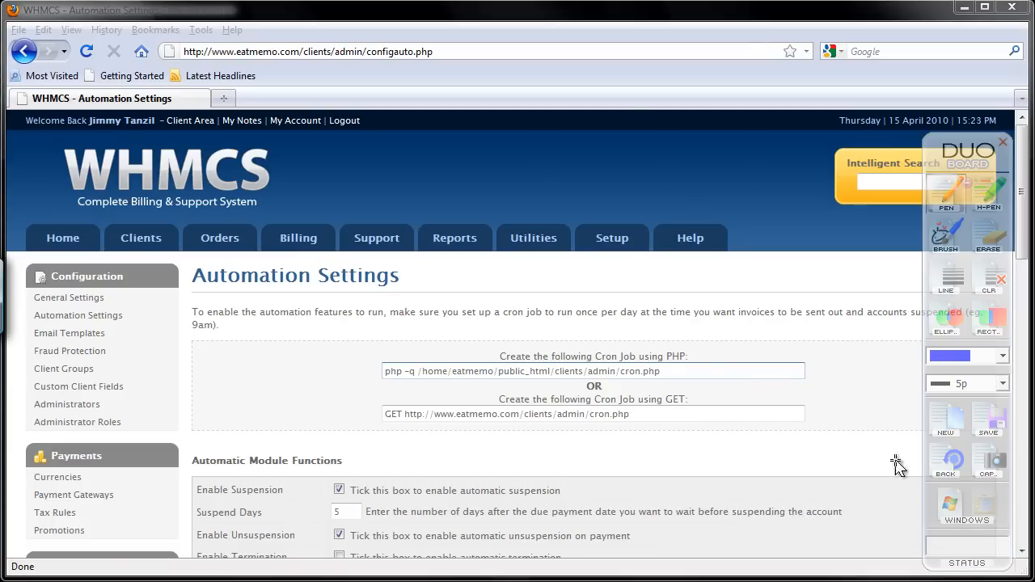
{"action": "left_click", "coordinate": [233, 99]}
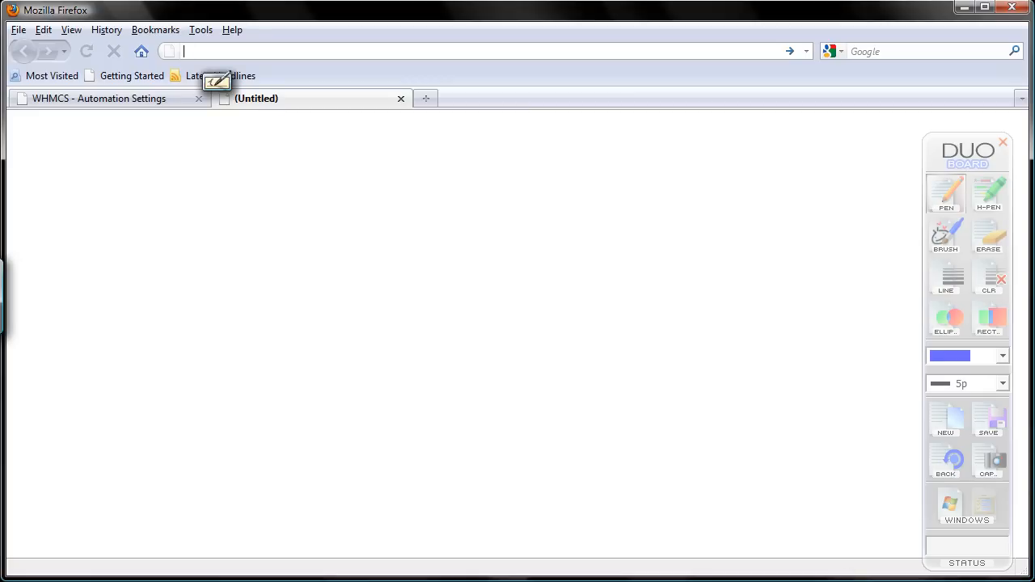
{"action": "type", "text": "www."}
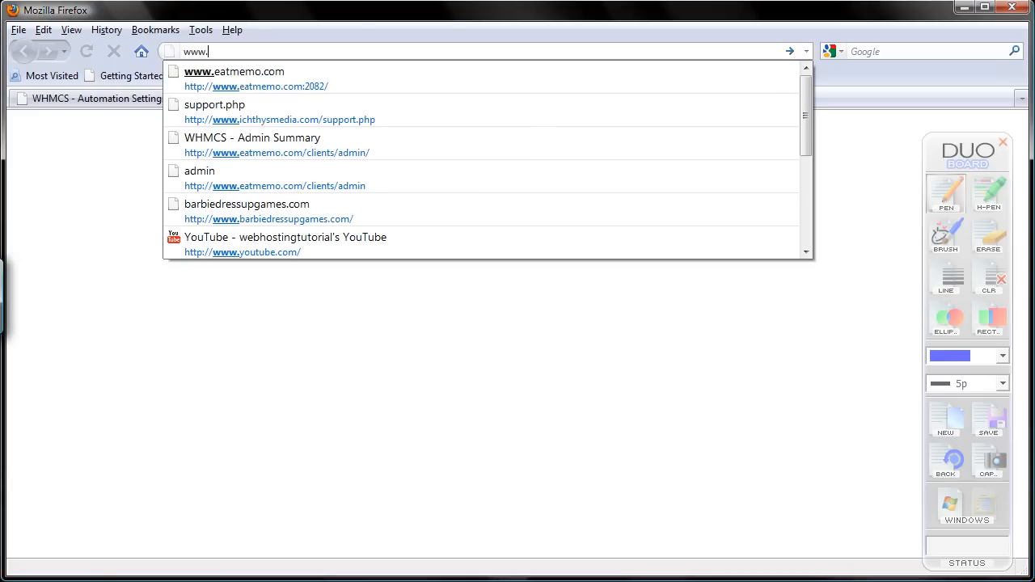
{"action": "type", "text": "eatmem"}
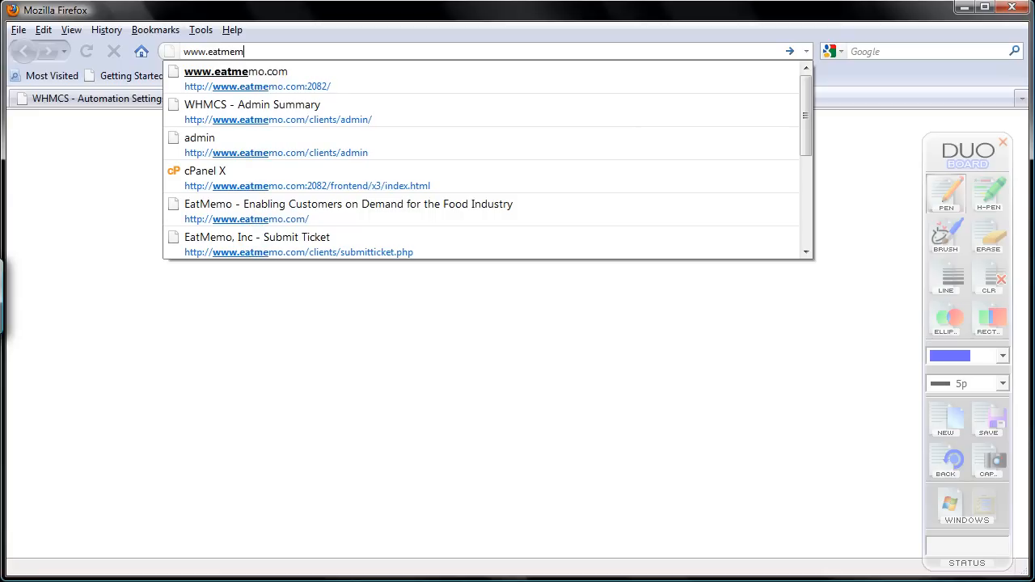
{"action": "type", "text": "o.com"}
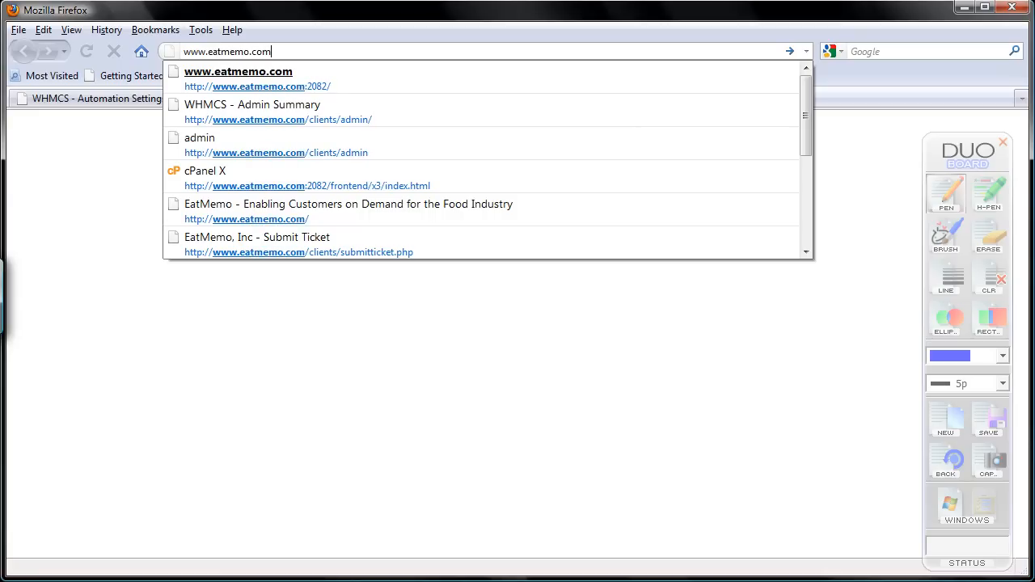
{"action": "type", "text": "/cpanel"}
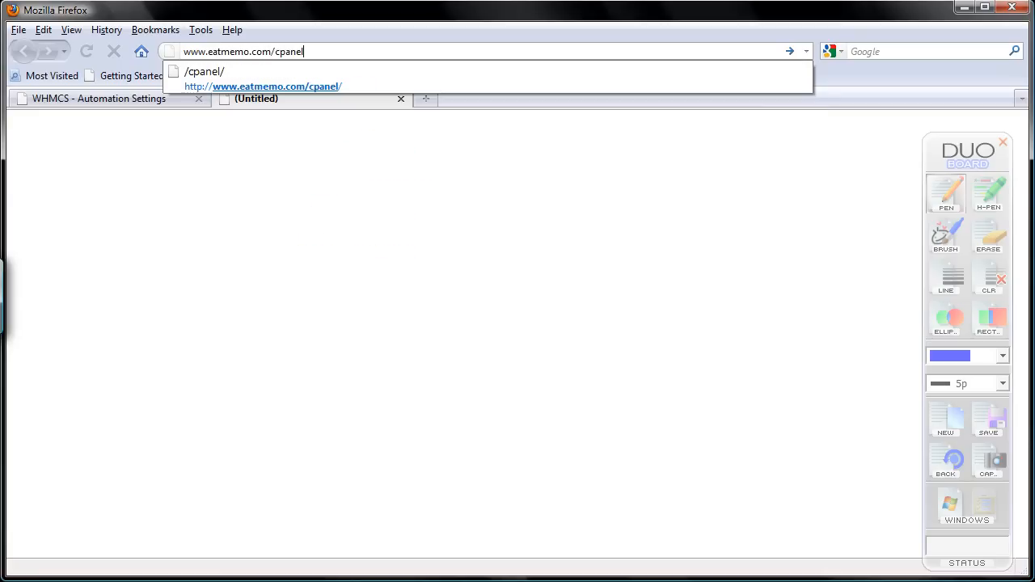
{"action": "key", "text": "Return"}
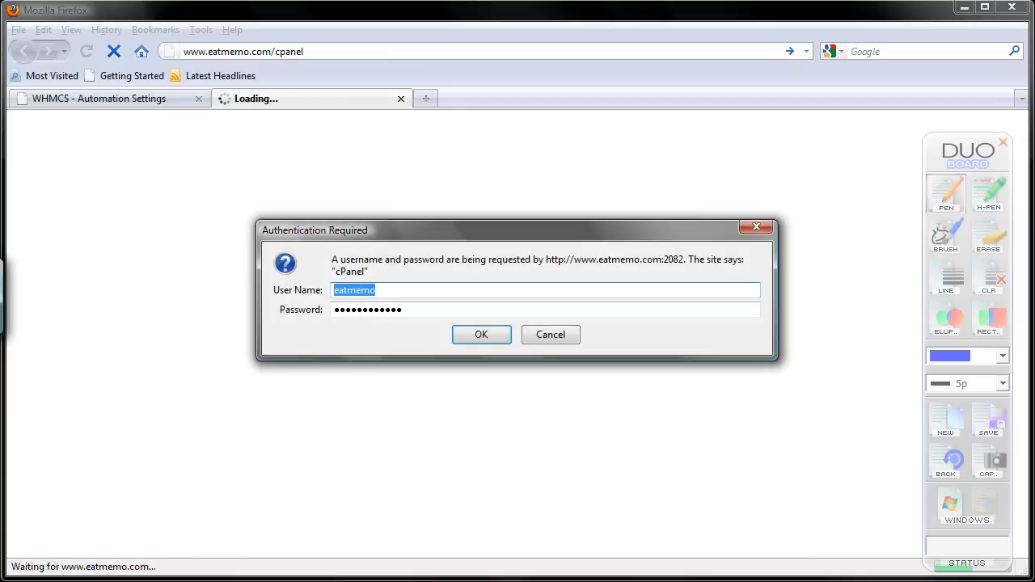
{"action": "key", "text": "Return"}
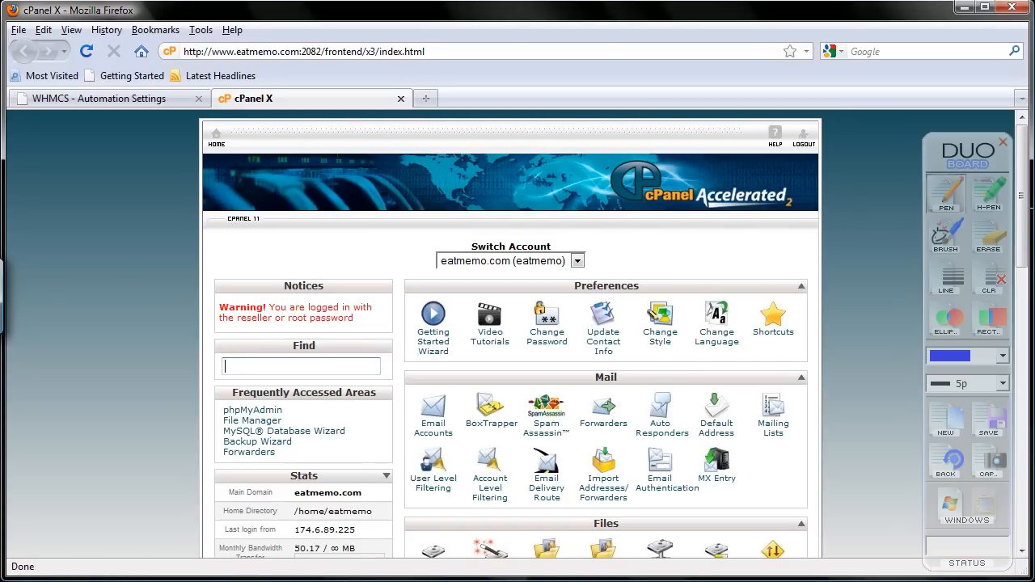
Circle the Advanced heading with the blue pen, draw a mark below it toward Cron jobs, and clear the annotations
{"action": "left_click_drag", "start_coordinate": [1021, 227], "coordinate": [1028, 305]}
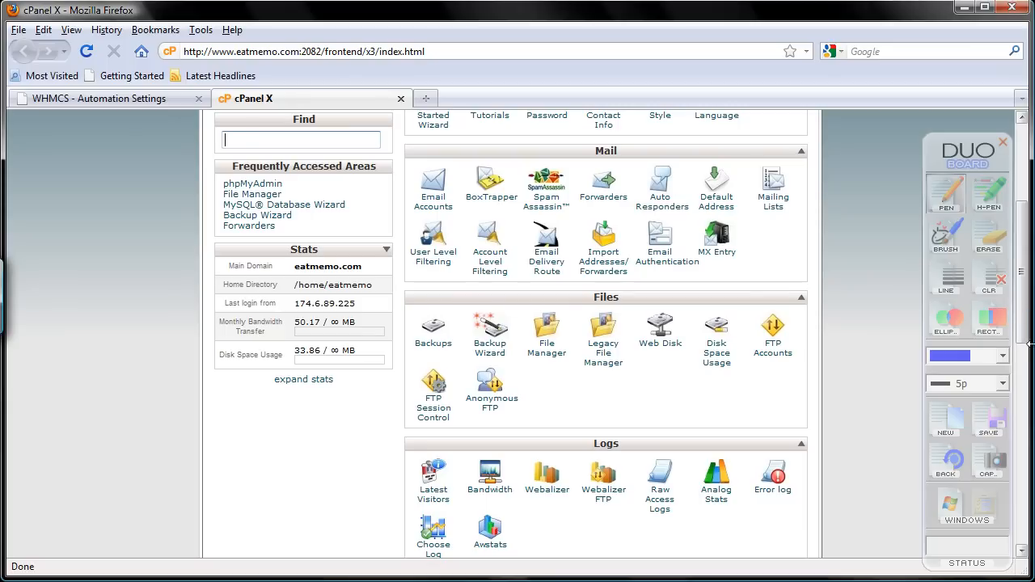
{"action": "left_click", "coordinate": [1019, 467]}
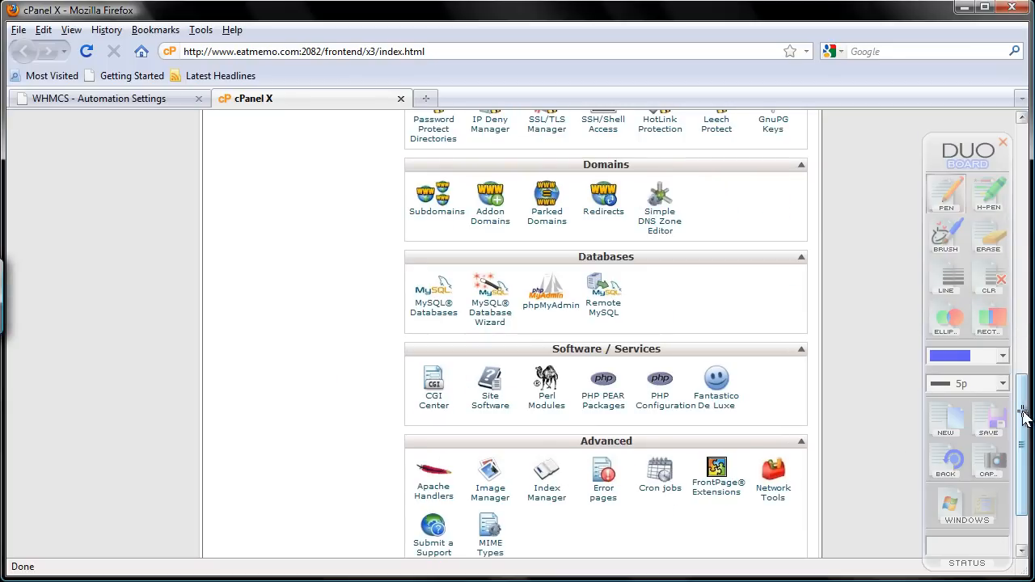
{"action": "left_click_drag", "start_coordinate": [1023, 421], "coordinate": [1019, 458]}
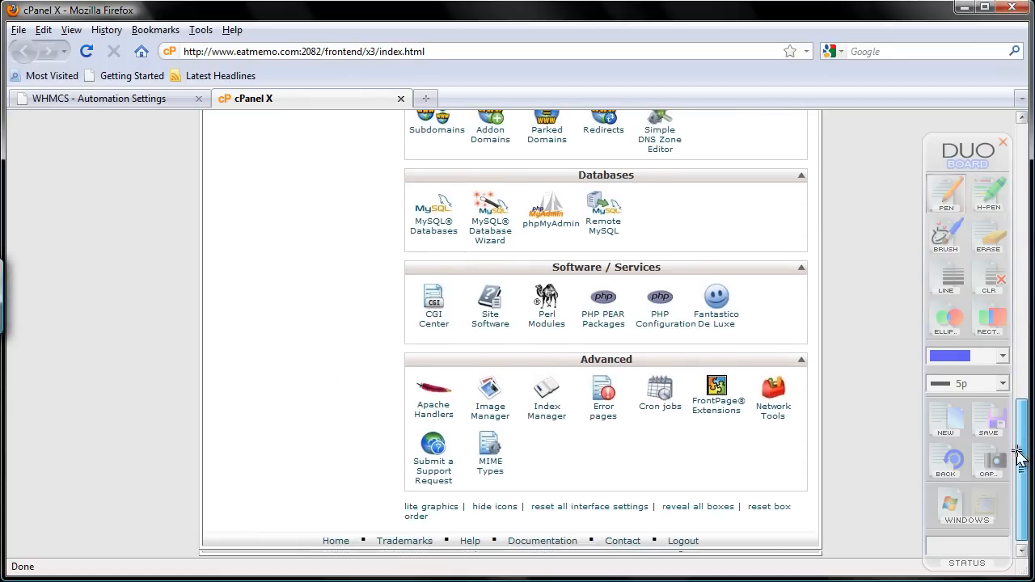
{"action": "left_click", "coordinate": [948, 427]}
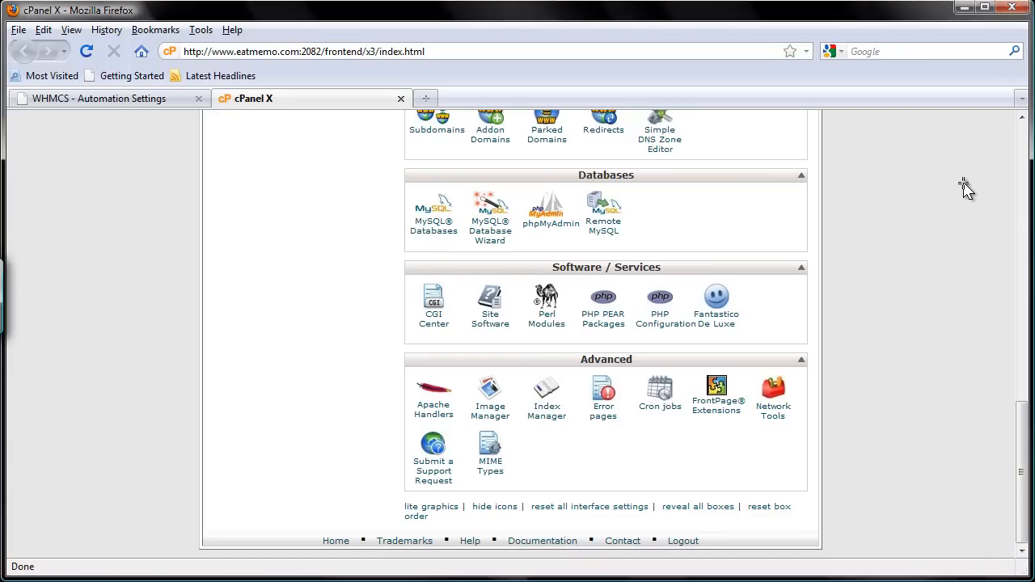
{"action": "mouse_move", "coordinate": [611, 350]}
{"action": "left_mouse_down"}
{"action": "mouse_move", "coordinate": [559, 362]}
{"action": "mouse_move", "coordinate": [658, 363]}
{"action": "mouse_move", "coordinate": [599, 339]}
{"action": "left_mouse_up"}
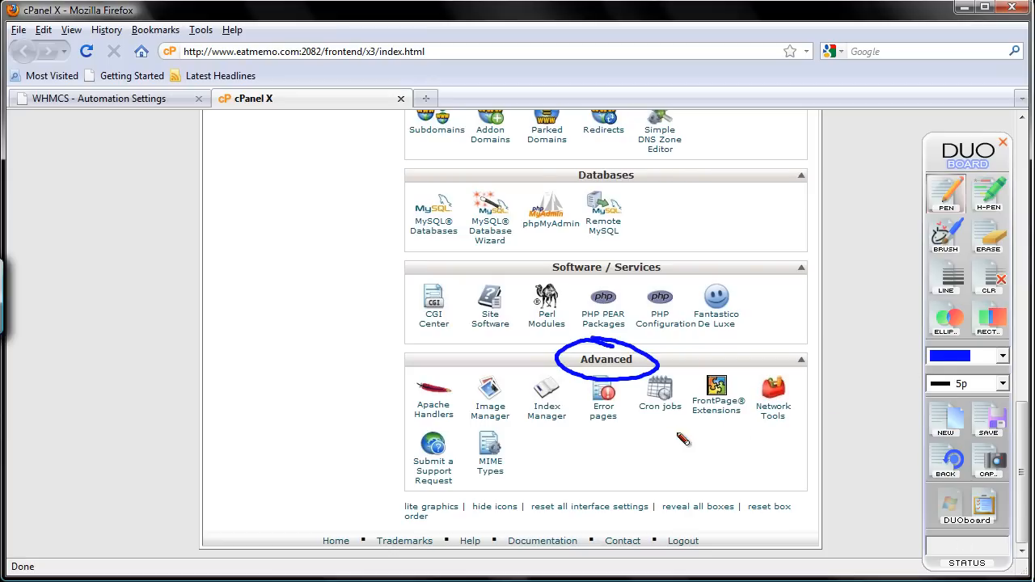
{"action": "mouse_move", "coordinate": [608, 482]}
{"action": "left_mouse_down"}
{"action": "mouse_move", "coordinate": [652, 429]}
{"action": "mouse_move", "coordinate": [659, 436]}
{"action": "left_mouse_up"}
{"action": "left_click", "coordinate": [948, 429]}
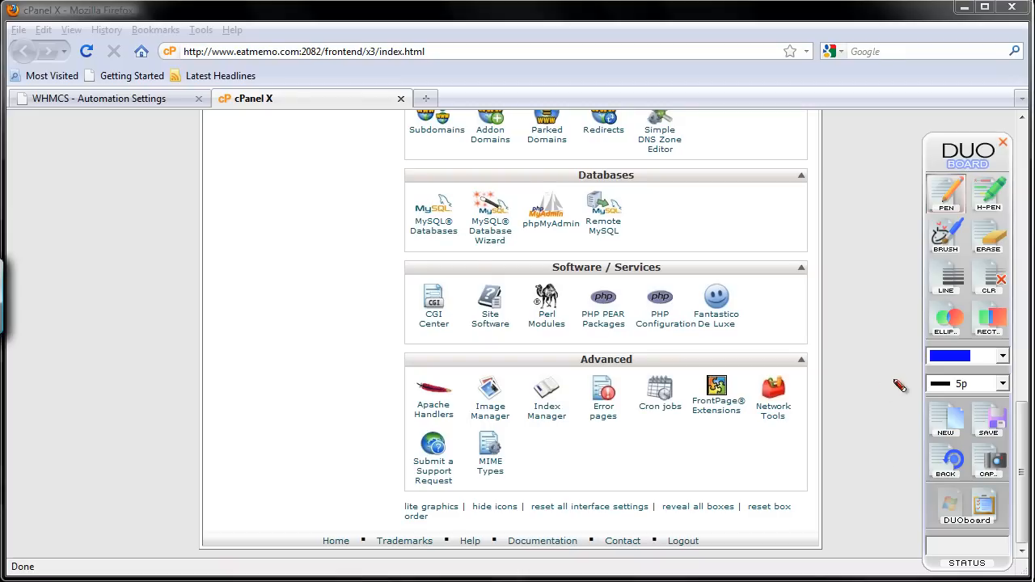
Leave drawing mode, open Cron jobs in cPanel and set the new job's common settings to Once a day (0 0 * * *)
{"action": "left_click", "coordinate": [959, 501]}
{"action": "left_click", "coordinate": [657, 397]}
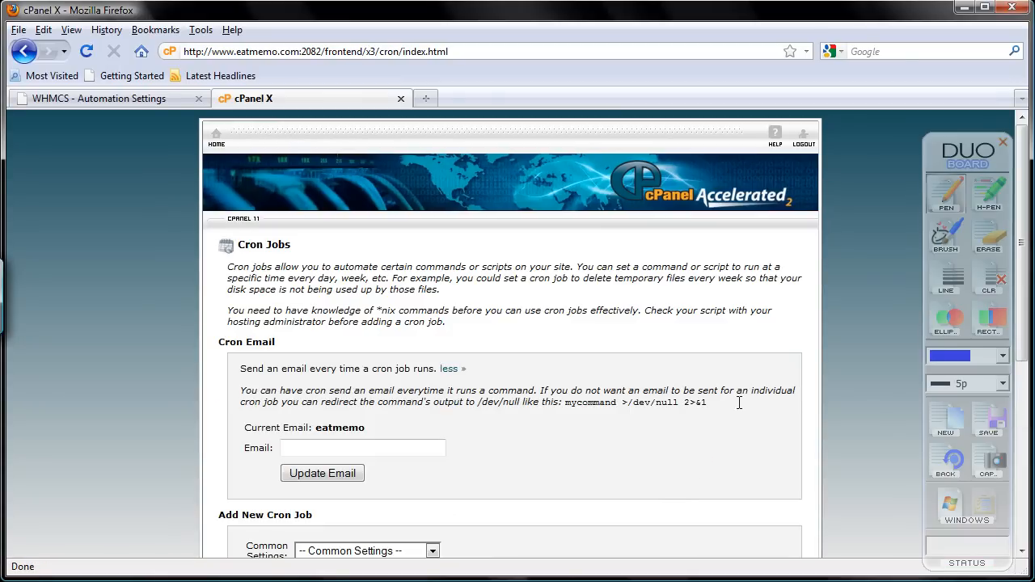
{"action": "left_click_drag", "start_coordinate": [1019, 281], "coordinate": [1020, 397]}
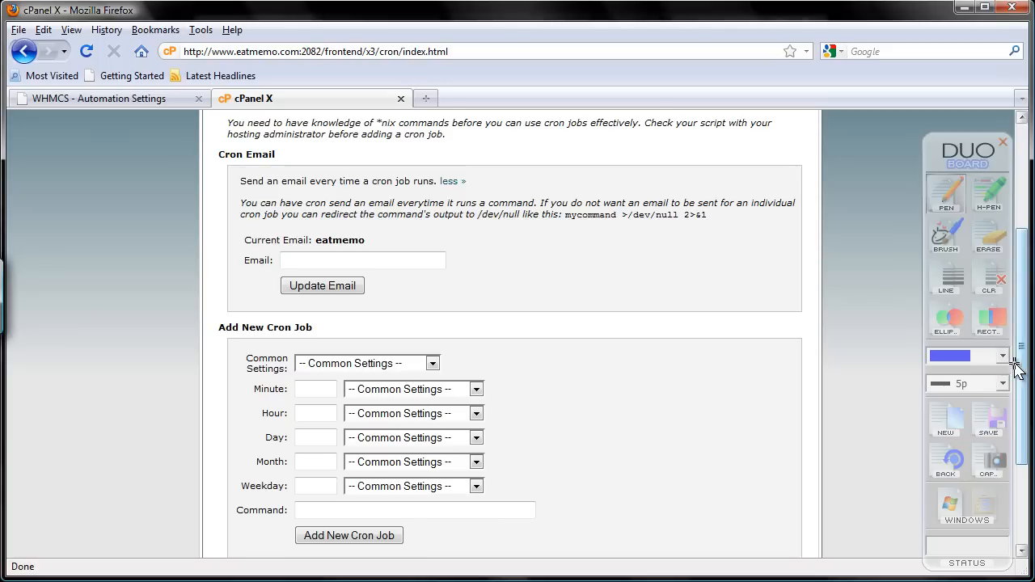
{"action": "left_click_drag", "start_coordinate": [1016, 368], "coordinate": [1009, 418]}
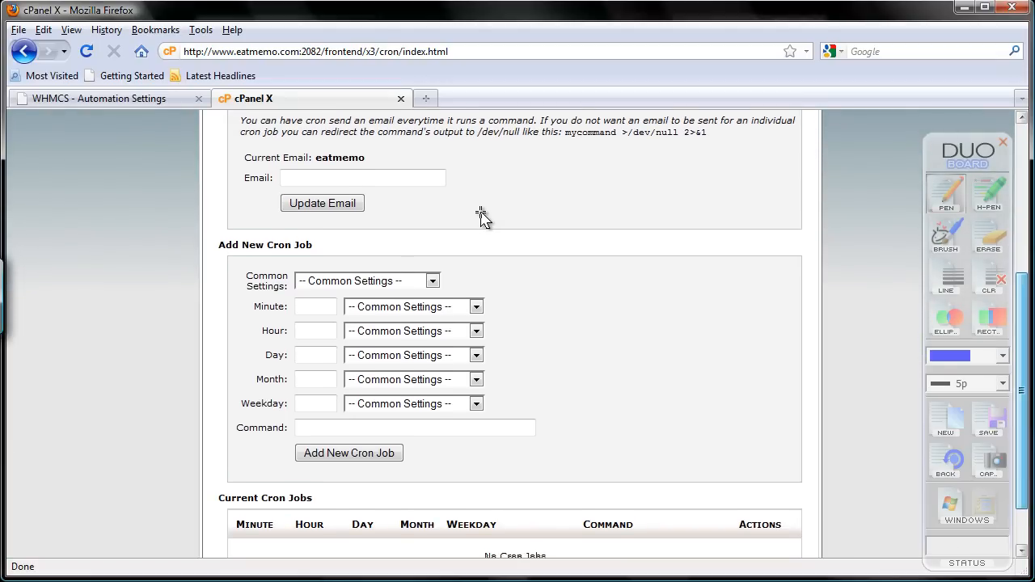
{"action": "scroll", "coordinate": [453, 228], "scroll_direction": "down", "scroll_amount": 2}
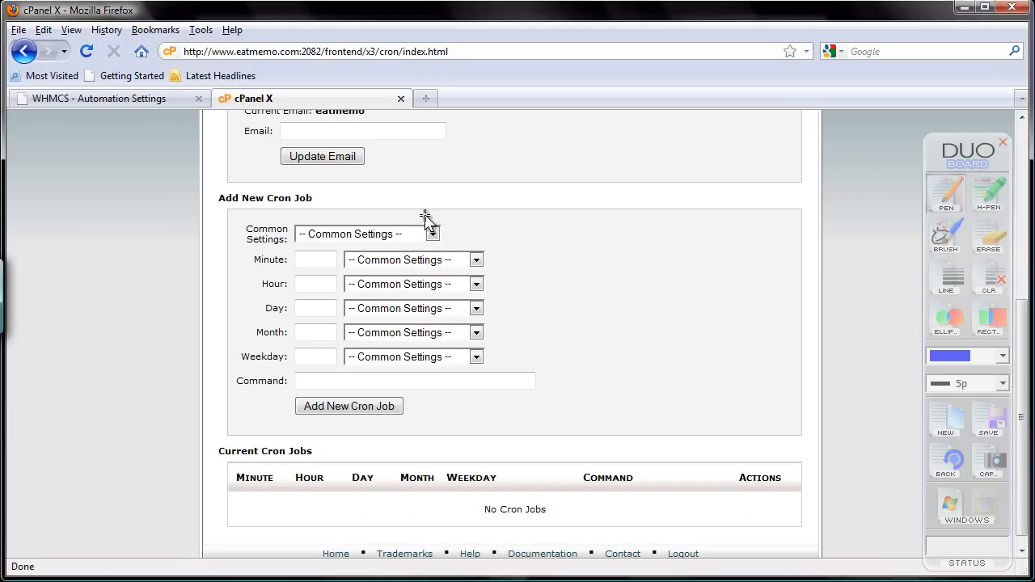
{"action": "left_click", "coordinate": [433, 234]}
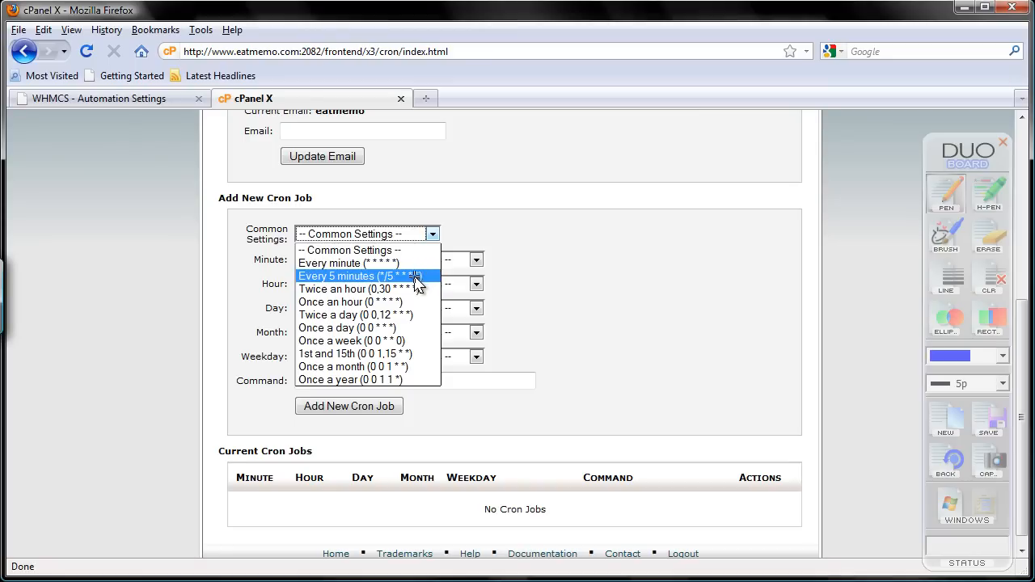
{"action": "left_click", "coordinate": [402, 328]}
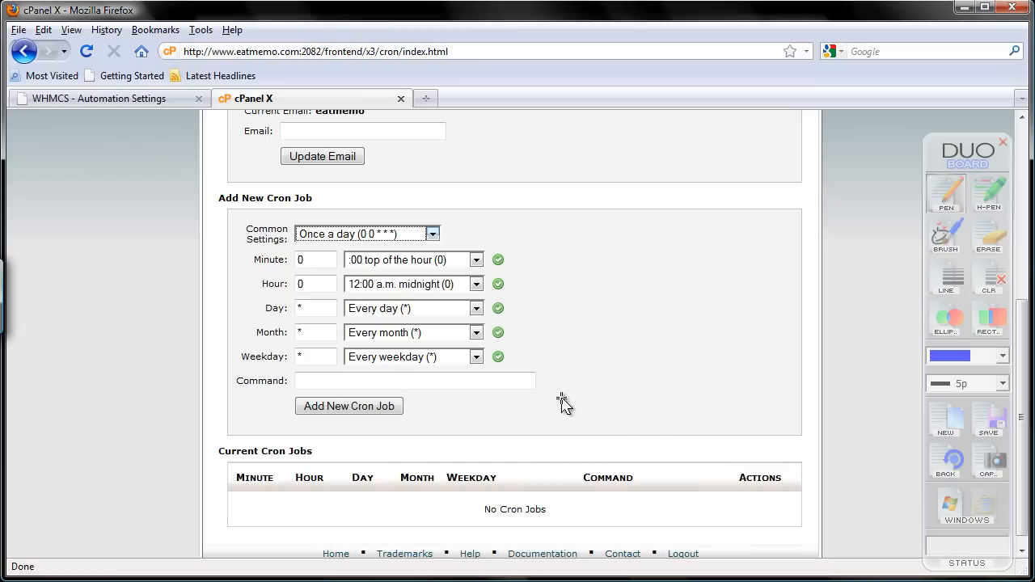
Enter the command "php -q /home/eatmemo/public_html/clients/admin/cron.php" and add the new cron job
{"action": "left_click", "coordinate": [509, 381]}
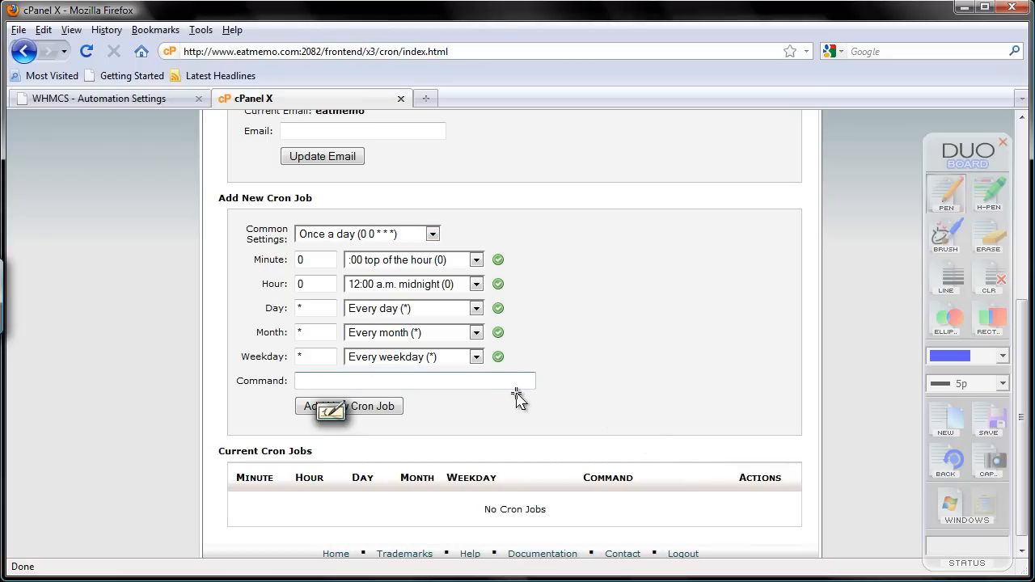
{"action": "type", "text": "php -q /home/eatmemo/public_html/clients/admin/cron.php"}
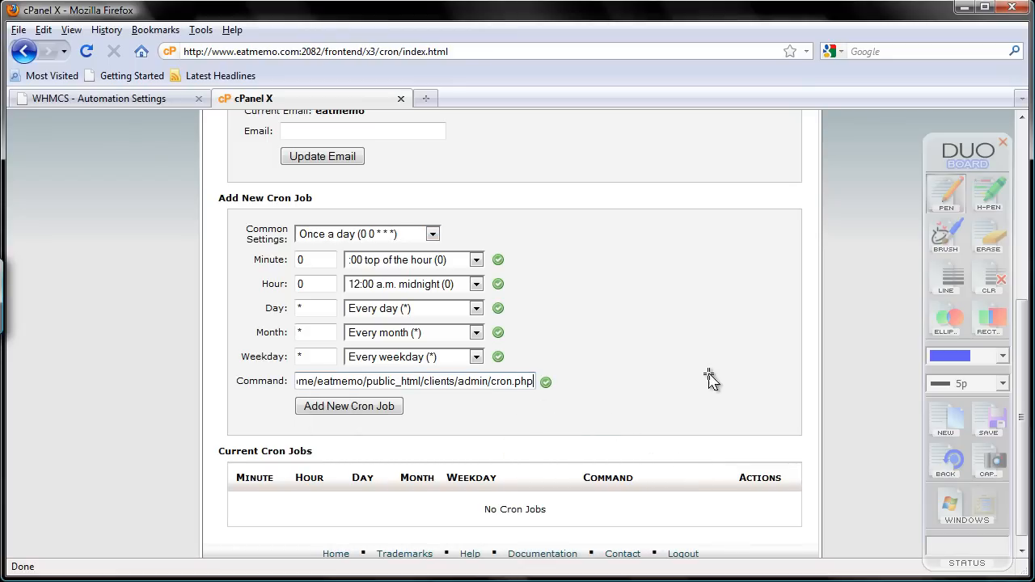
{"action": "key", "text": "Home"}
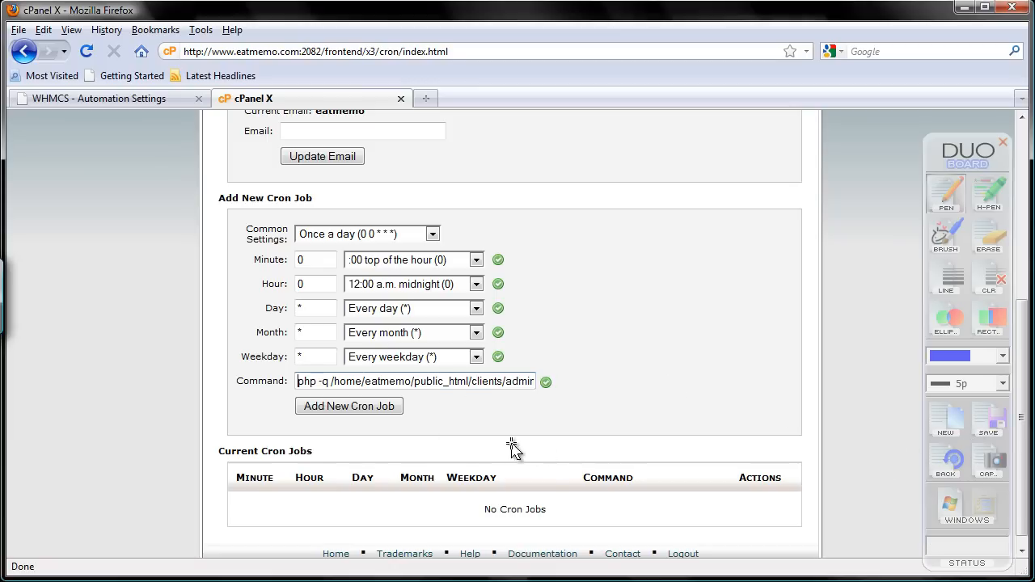
{"action": "left_click", "coordinate": [356, 406]}
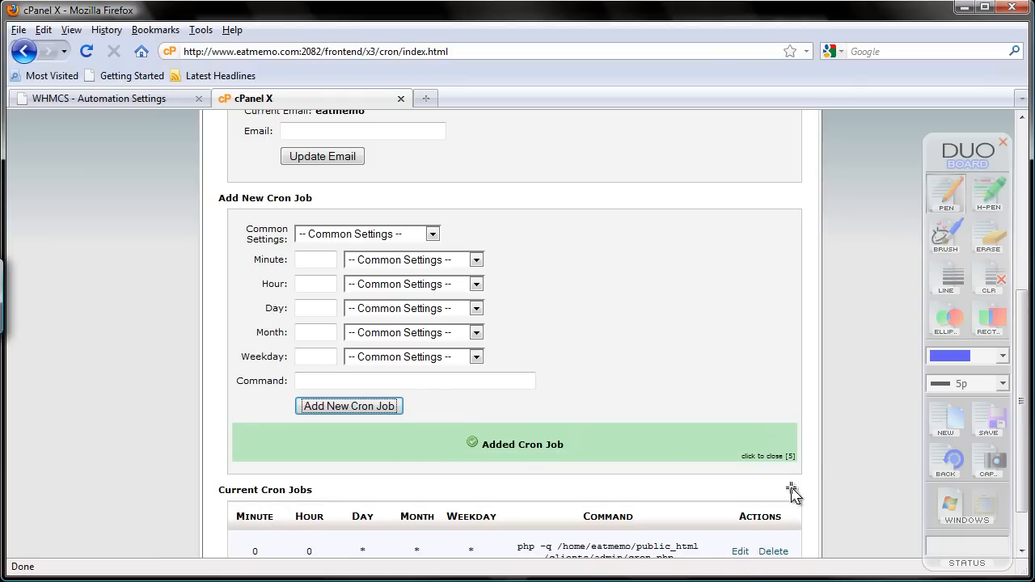
Outline the cron job row under Current Cron Jobs with a green rectangle, clear the mark and leave drawing mode
{"action": "left_click_drag", "start_coordinate": [1021, 354], "coordinate": [1021, 419]}
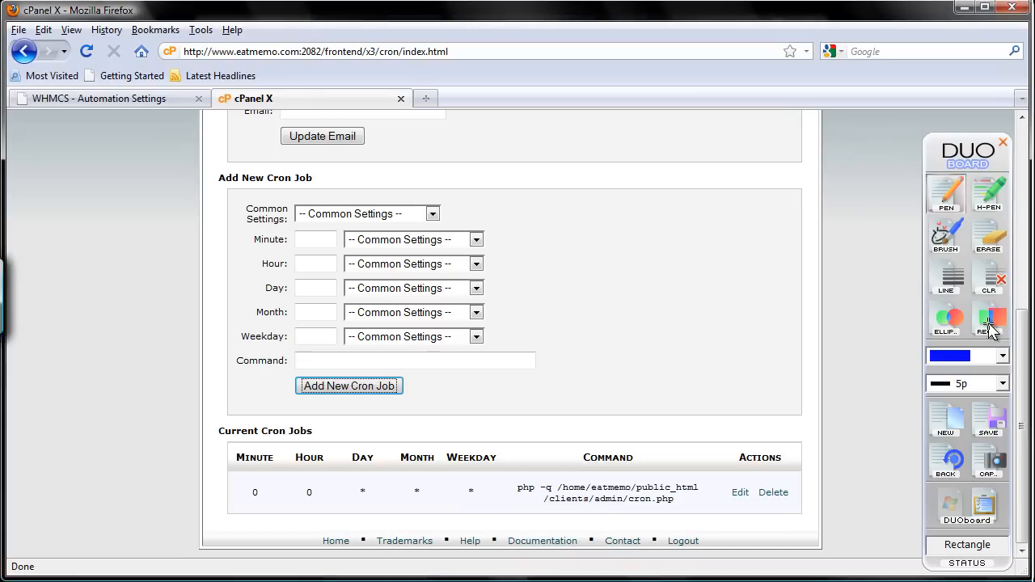
{"action": "left_click", "coordinate": [985, 324]}
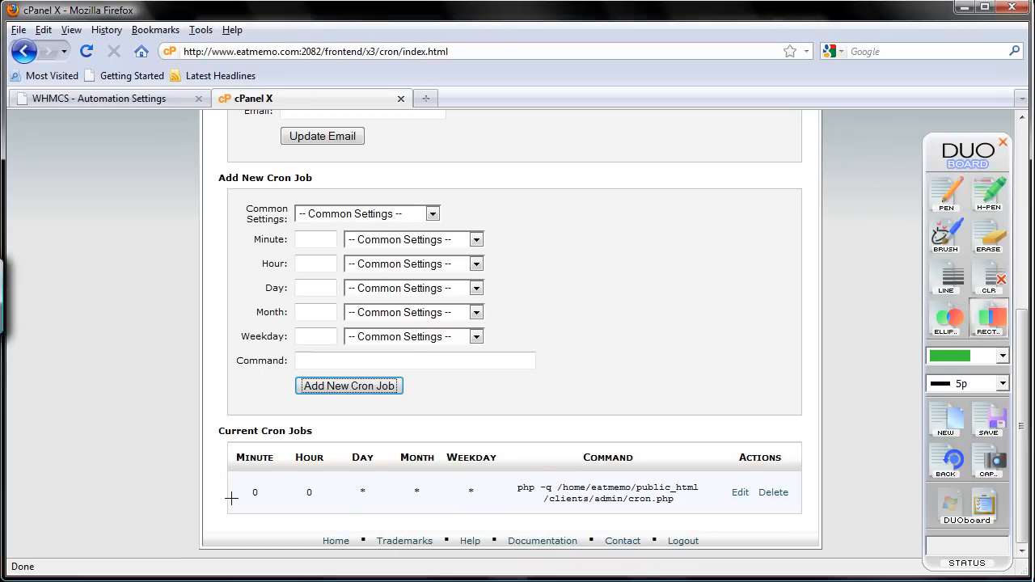
{"action": "left_click_drag", "start_coordinate": [226, 474], "coordinate": [801, 510]}
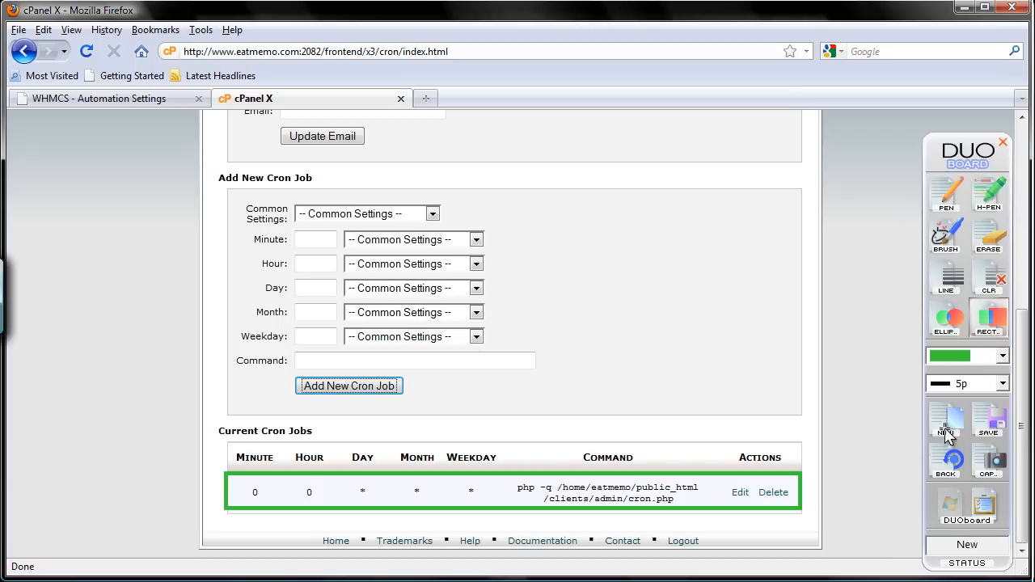
{"action": "left_click", "coordinate": [951, 506]}
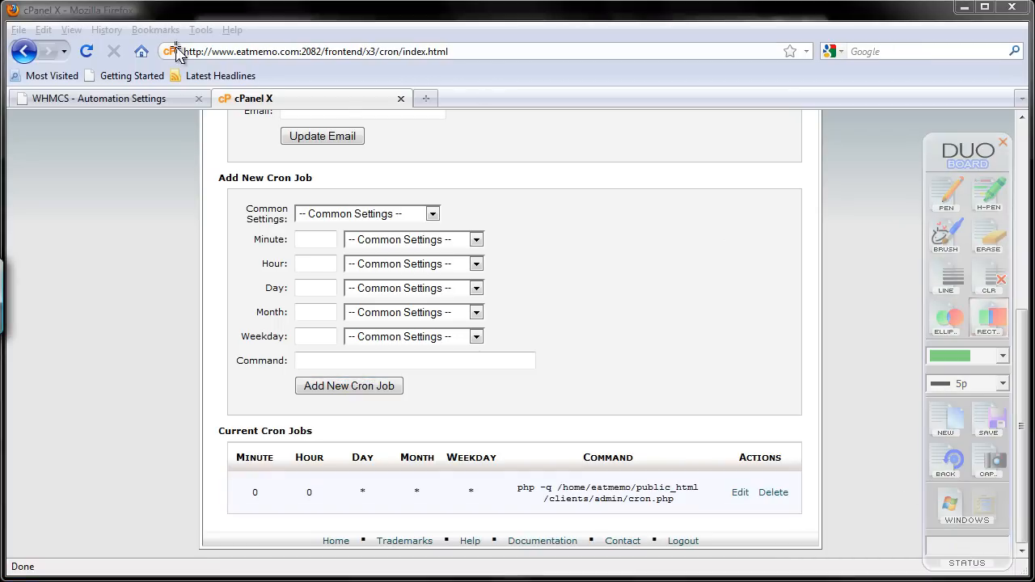
Return to the WHMCS Automation Settings page and outline the Enable Suspension and Enable Unsuspension rows in green, clearing each mark
{"action": "left_click", "coordinate": [134, 99]}
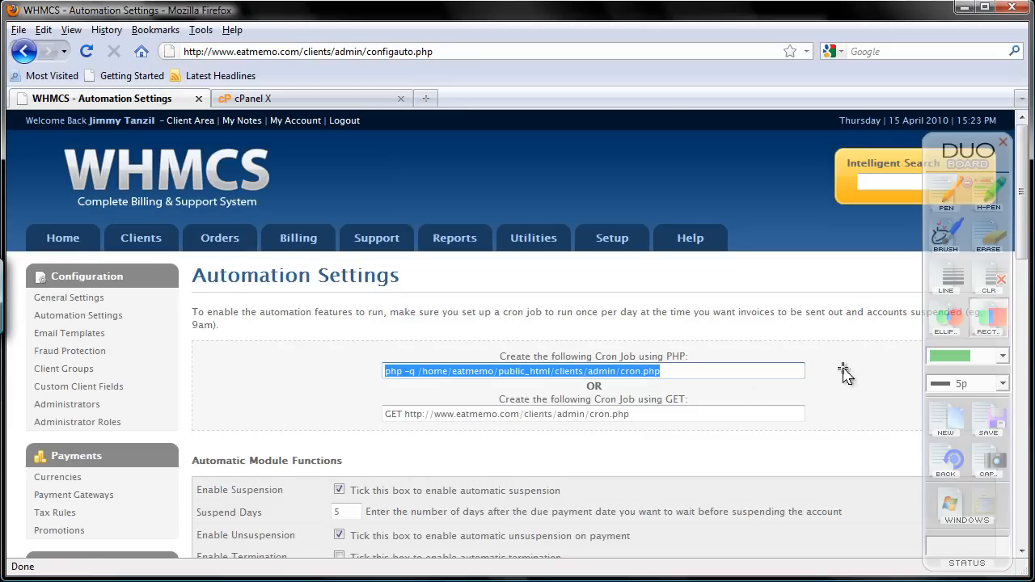
{"action": "left_click", "coordinate": [856, 394]}
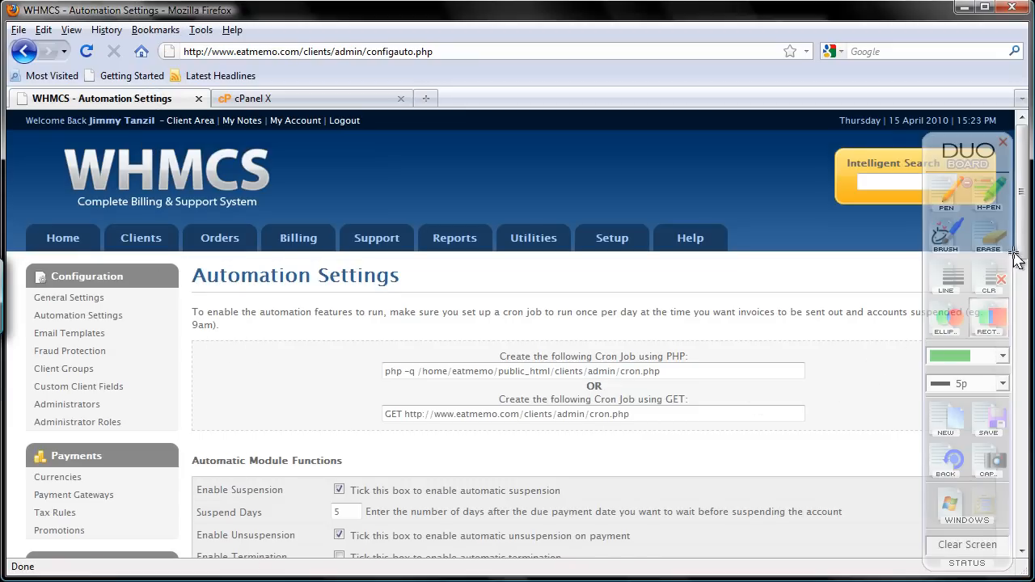
{"action": "left_click_drag", "start_coordinate": [1023, 235], "coordinate": [1023, 317]}
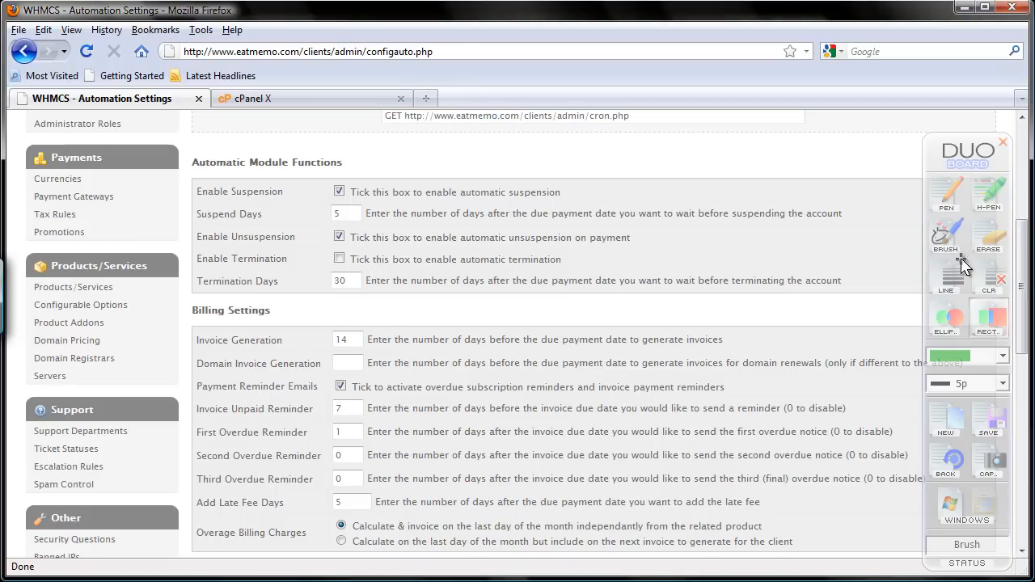
{"action": "left_click", "coordinate": [956, 314]}
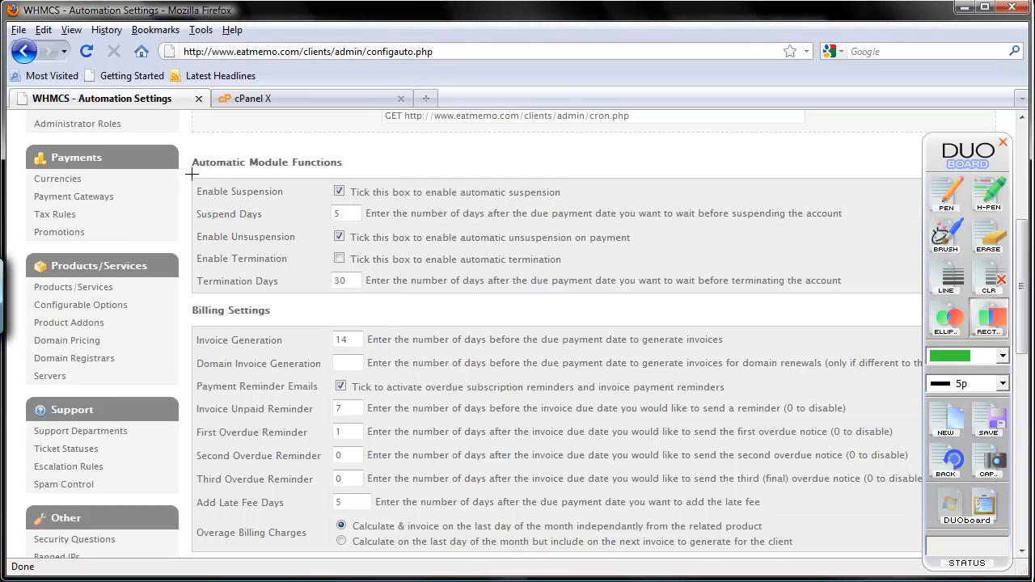
{"action": "mouse_move", "coordinate": [191, 173]}
{"action": "left_mouse_down"}
{"action": "mouse_move", "coordinate": [266, 207]}
{"action": "mouse_move", "coordinate": [567, 205]}
{"action": "left_mouse_up"}
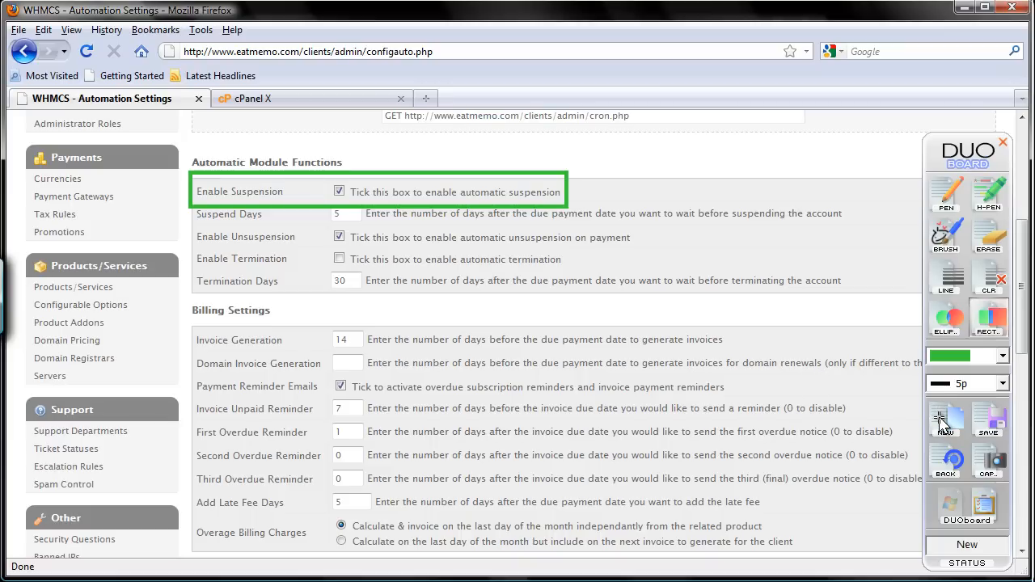
{"action": "mouse_move", "coordinate": [924, 411]}
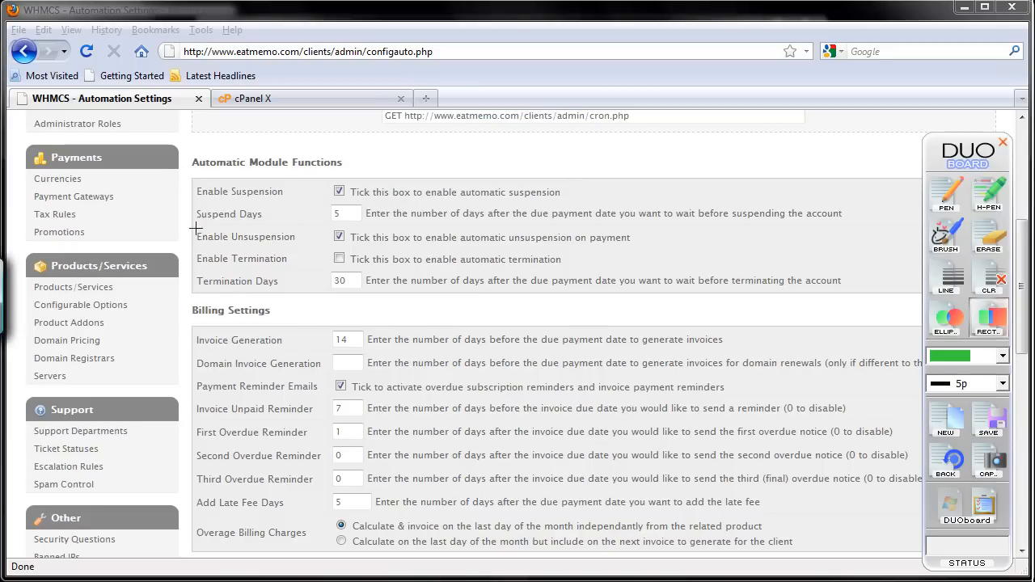
{"action": "mouse_move", "coordinate": [212, 236]}
{"action": "left_mouse_down"}
{"action": "mouse_move", "coordinate": [369, 256]}
{"action": "mouse_move", "coordinate": [668, 263]}
{"action": "mouse_move", "coordinate": [655, 239]}
{"action": "mouse_move", "coordinate": [659, 252]}
{"action": "left_mouse_up"}
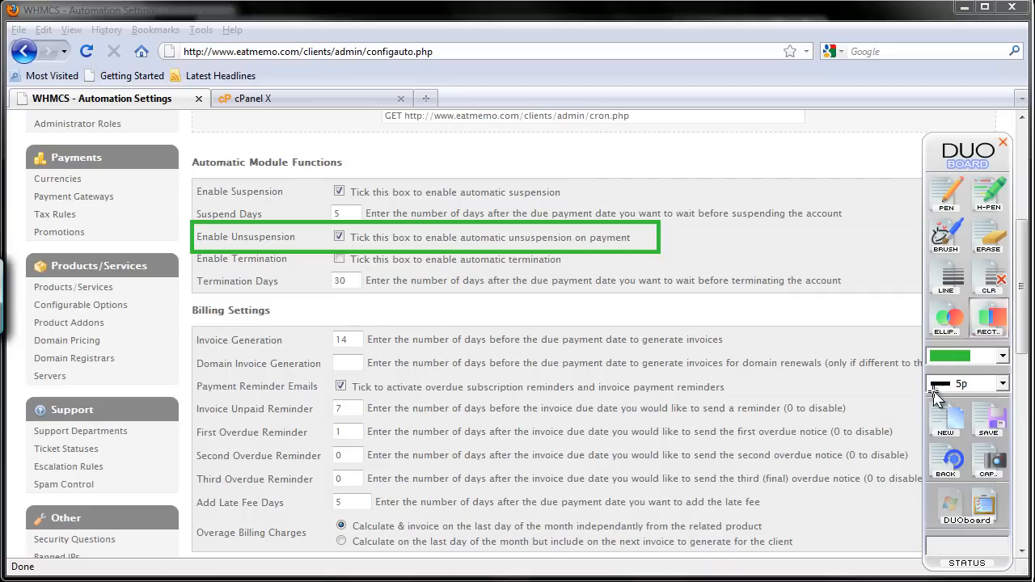
{"action": "left_click", "coordinate": [945, 425]}
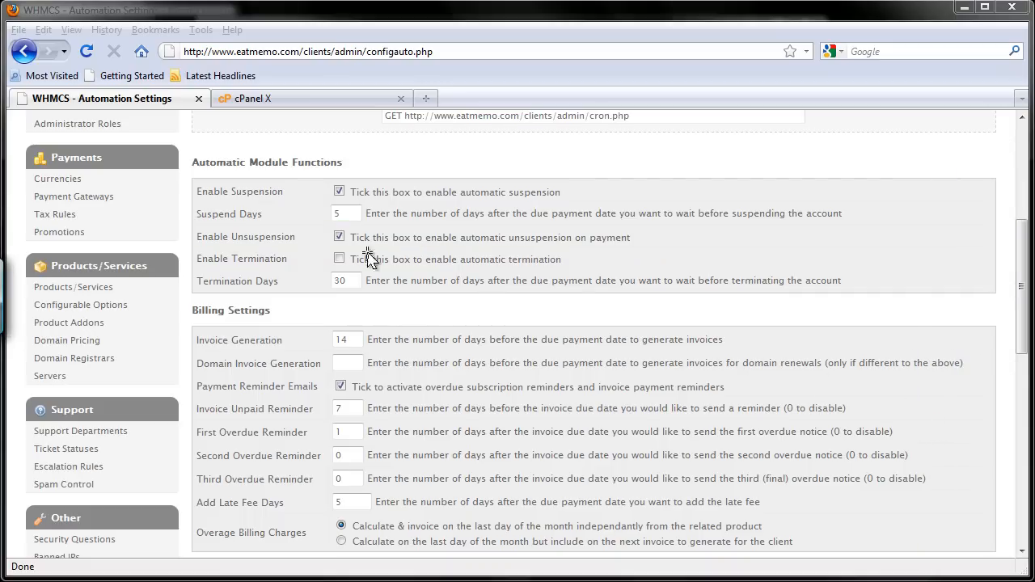
Outline the Enable Termination row in green, clear the mark and enable automatic termination
{"action": "left_click_drag", "start_coordinate": [188, 245], "coordinate": [584, 272]}
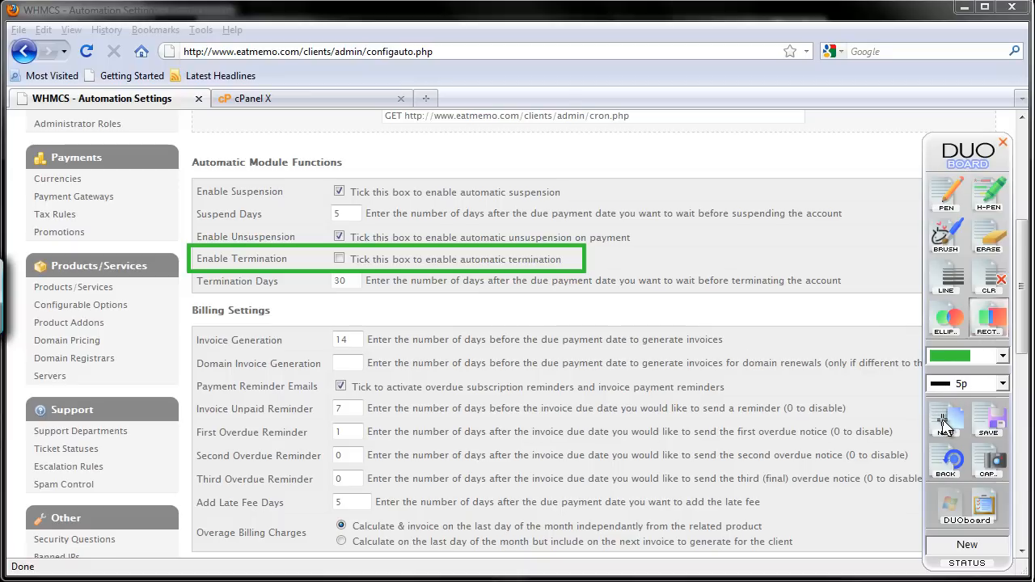
{"action": "left_click", "coordinate": [951, 508]}
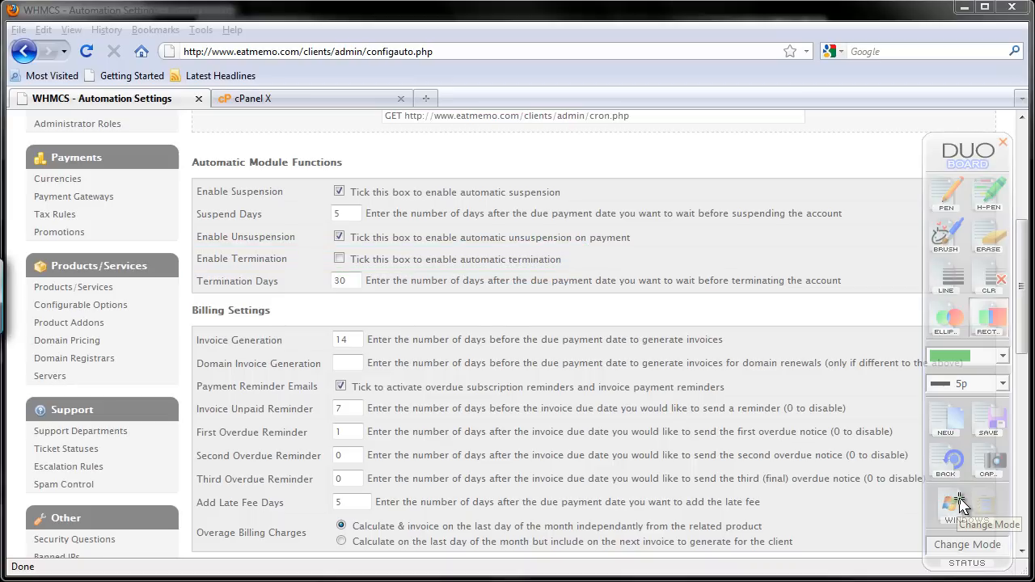
{"action": "left_click", "coordinate": [339, 258]}
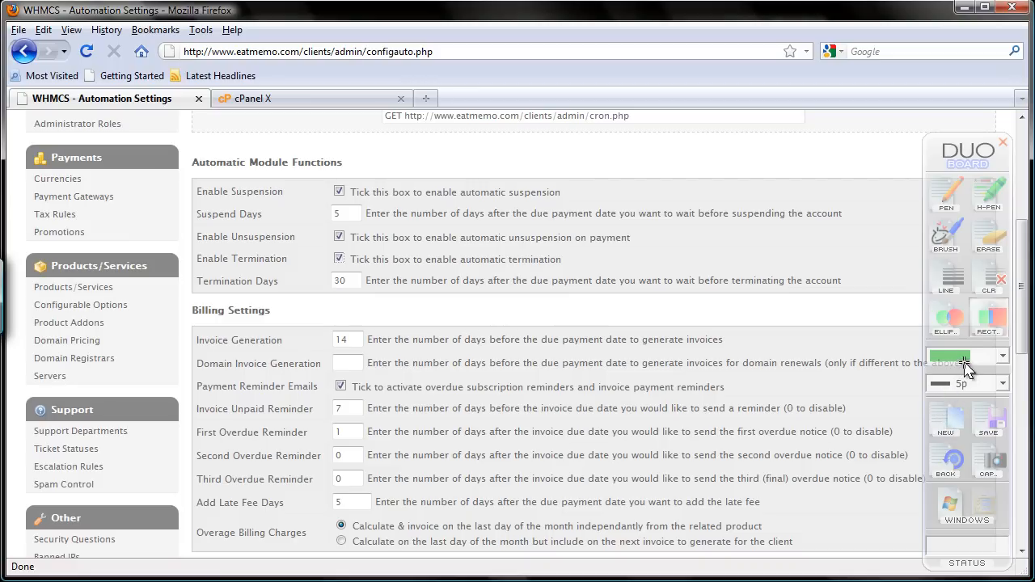
Circle the Termination Days value and its label with the blue pen, clear the marks and leave drawing mode
{"action": "left_click", "coordinate": [945, 422]}
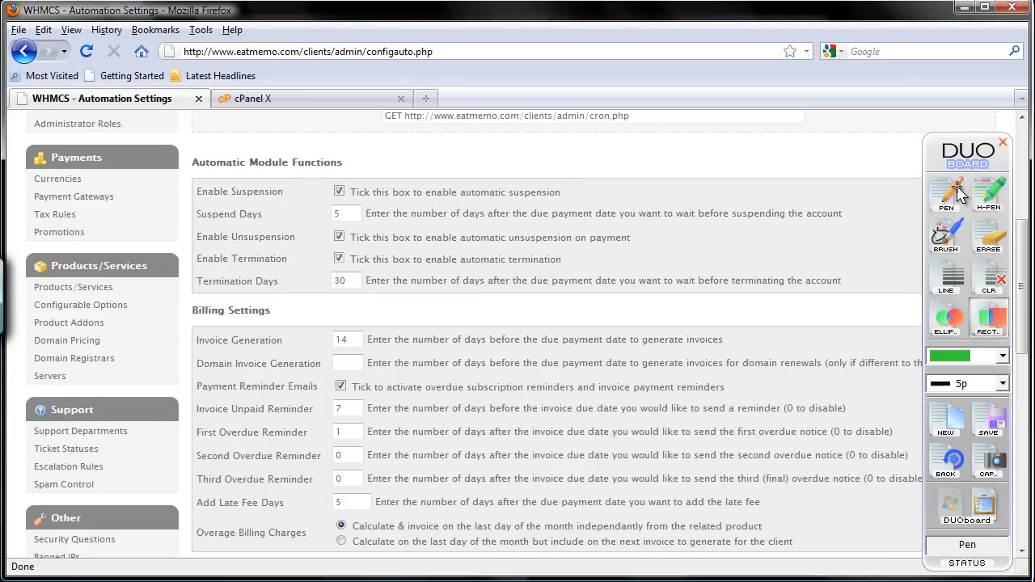
{"action": "left_click", "coordinate": [957, 194]}
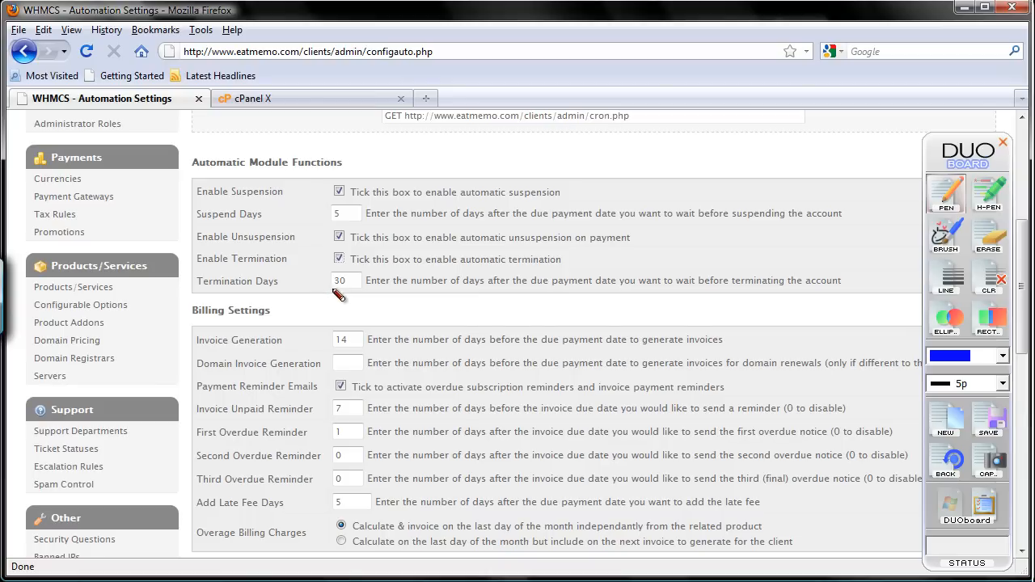
{"action": "mouse_move", "coordinate": [350, 302]}
{"action": "left_mouse_down"}
{"action": "mouse_move", "coordinate": [348, 263]}
{"action": "mouse_move", "coordinate": [333, 291]}
{"action": "left_mouse_up"}
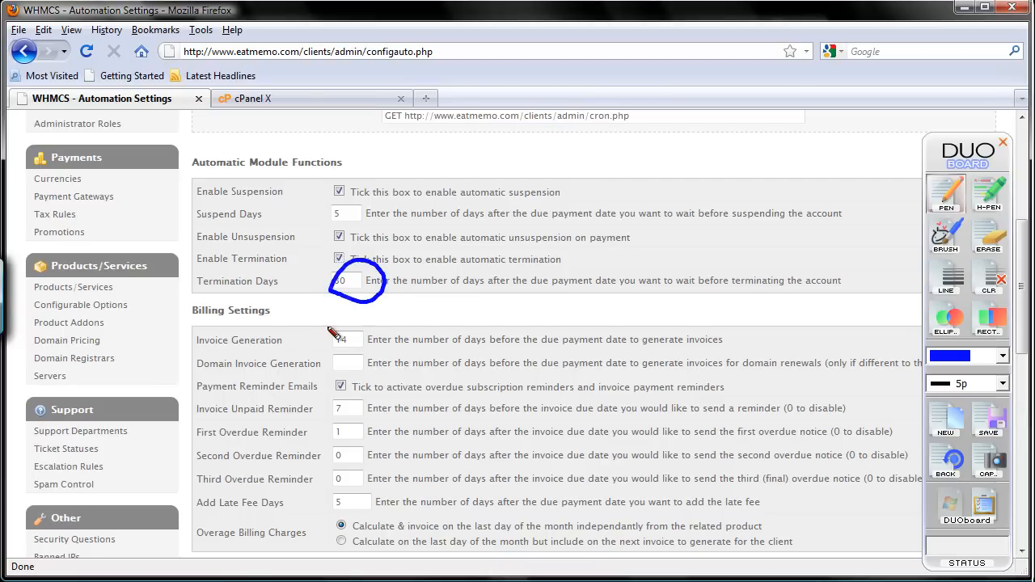
{"action": "mouse_move", "coordinate": [277, 273]}
{"action": "left_mouse_down"}
{"action": "mouse_move", "coordinate": [212, 272]}
{"action": "mouse_move", "coordinate": [315, 299]}
{"action": "mouse_move", "coordinate": [280, 273]}
{"action": "left_mouse_up"}
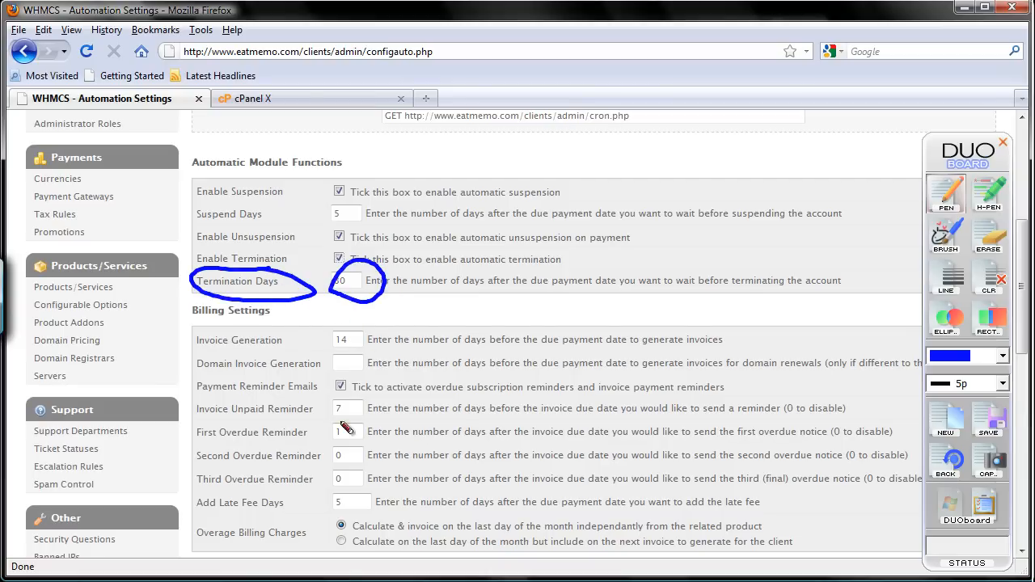
{"action": "left_click", "coordinate": [948, 422]}
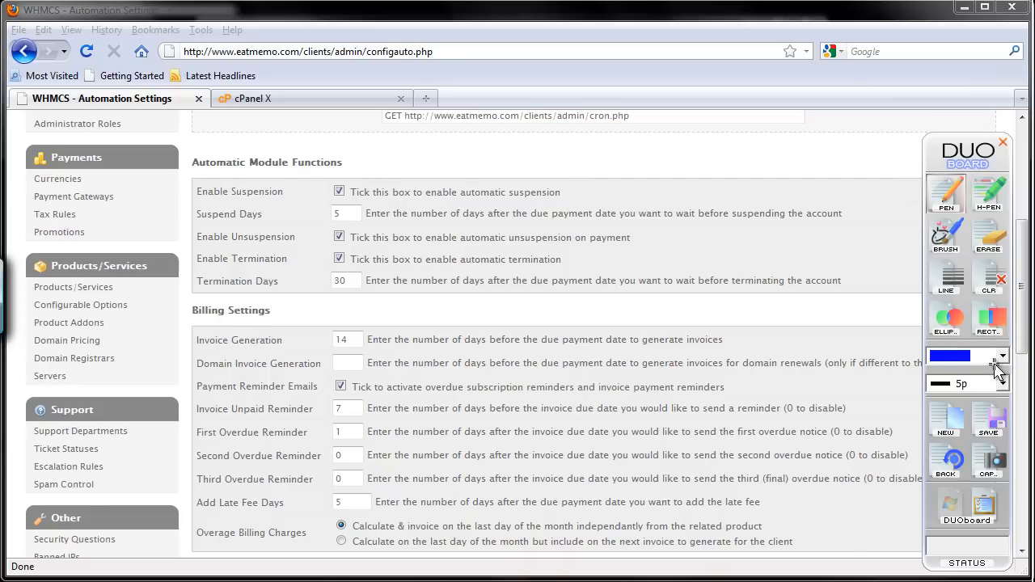
{"action": "left_click", "coordinate": [953, 509]}
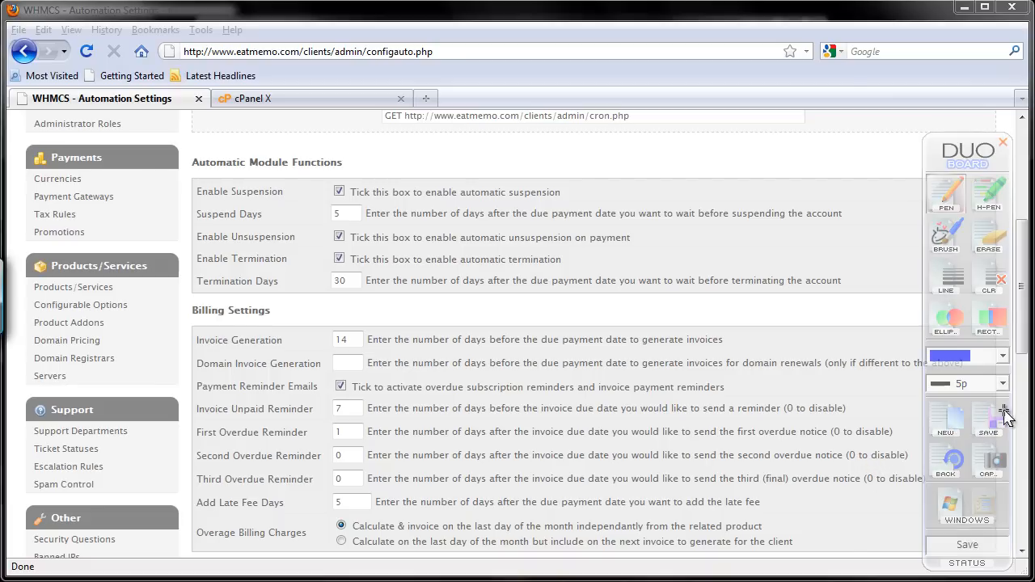
Bring the Billing Settings section into view and start a new annotation over it
{"action": "scroll", "coordinate": [1023, 374], "scroll_direction": "down", "scroll_amount": 1}
{"action": "scroll", "coordinate": [1023, 374], "scroll_direction": "down", "scroll_amount": 4}
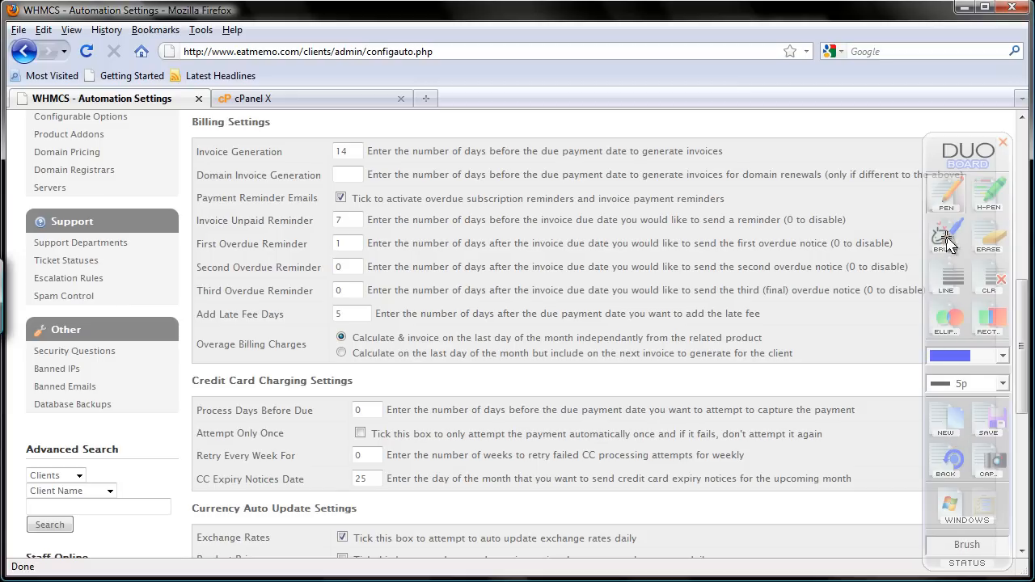
{"action": "left_click", "coordinate": [946, 416]}
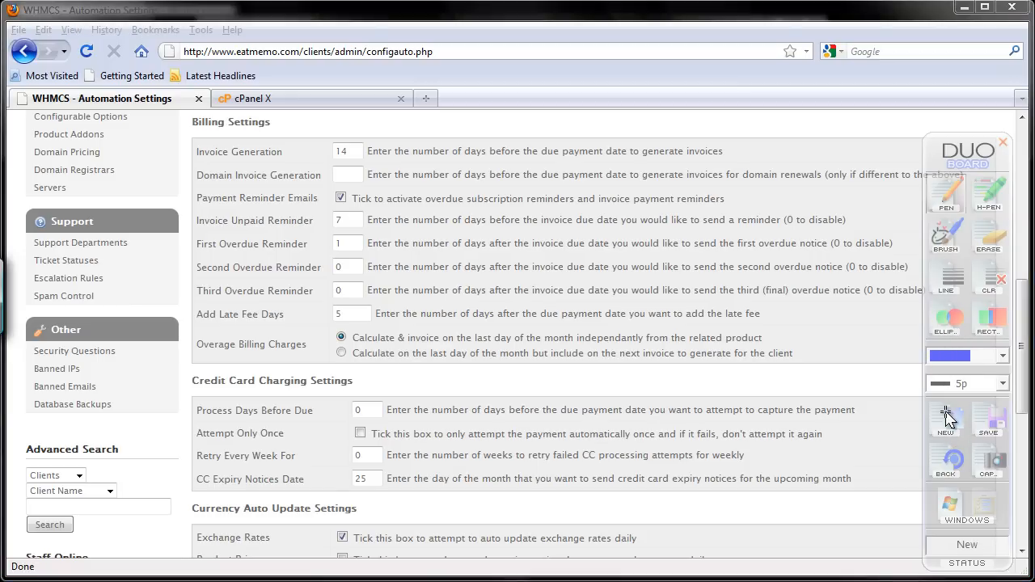